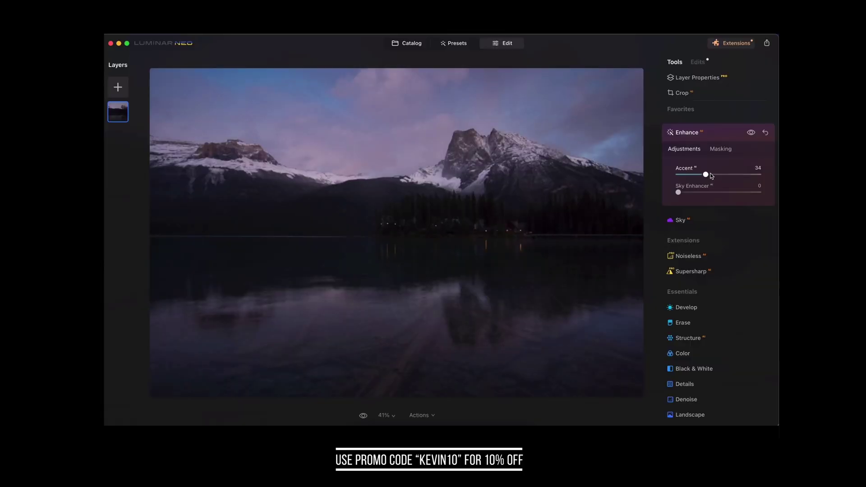
# Raise the Sky Enhancer to darken the sky, then start Pro plan checkout with coupon KEVIN10.
pyautogui.moveTo(677, 192); pyautogui.dragTo(718, 192)
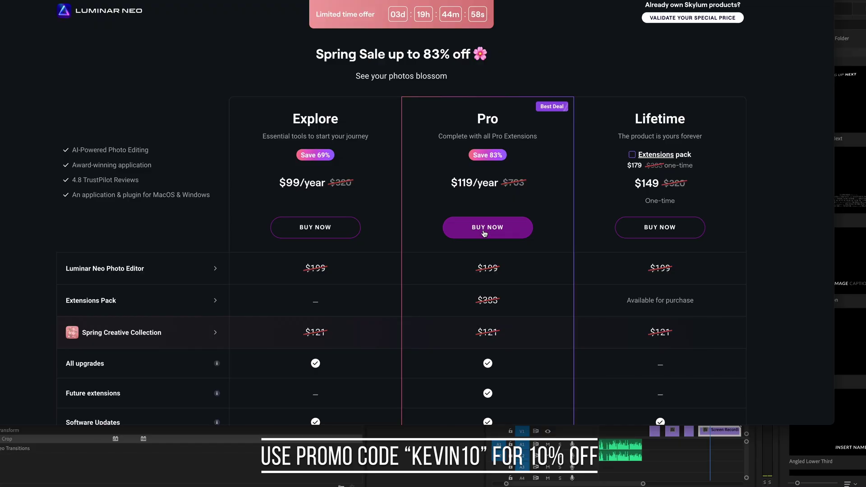
pyautogui.click(484, 234)
pyautogui.click(391, 155)
pyautogui.write('K')
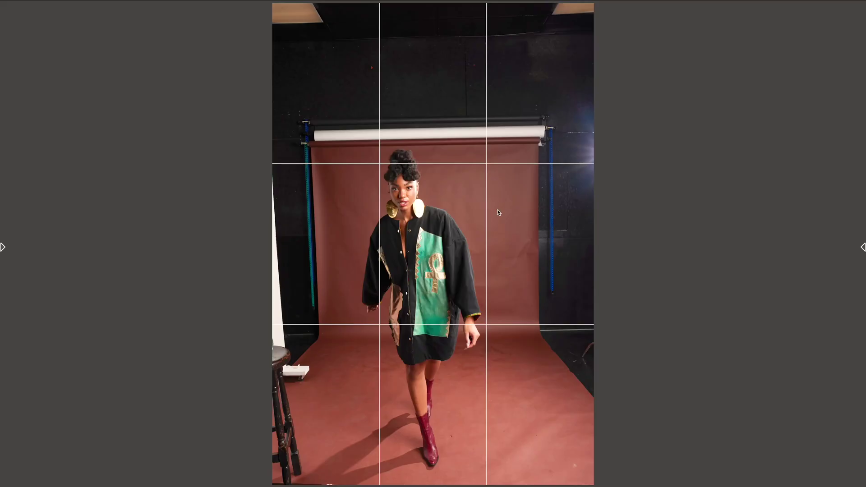
# Send the studio portrait to Adobe Photoshop via Edit With, confirming the Edit Variants copy.
pyautogui.rightClick(497, 210)
pyautogui.moveTo(562, 252)
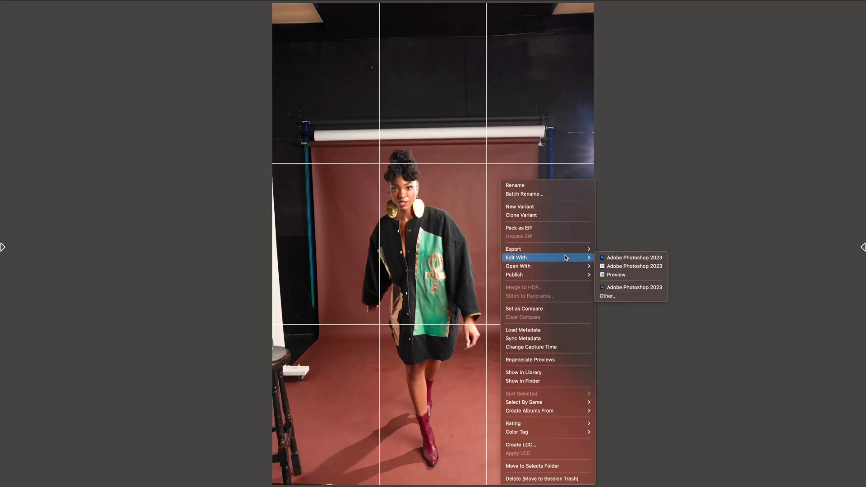
pyautogui.click(625, 269)
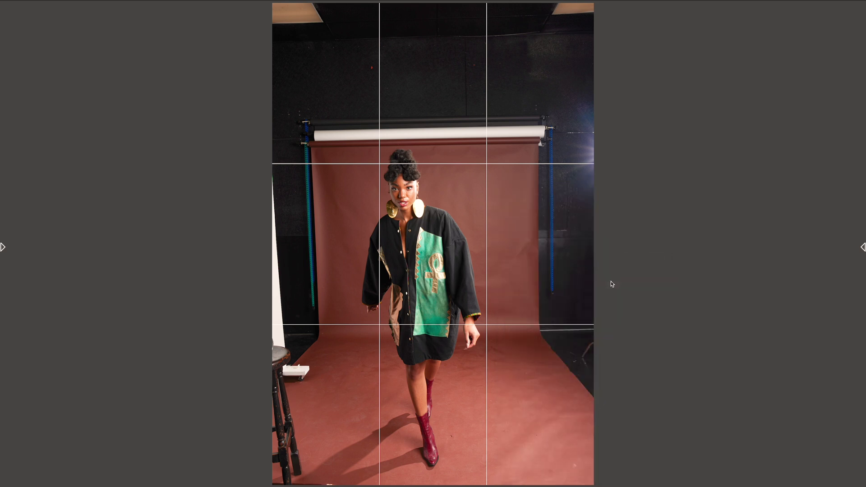
pyautogui.click(518, 334)
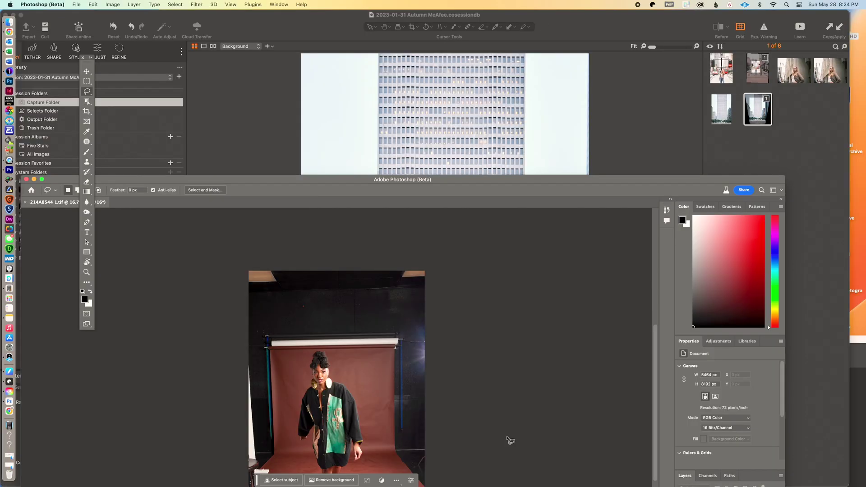
# Maximize the Photoshop window and lasso around the model and reddish backdrop.
pyautogui.doubleClick(474, 178)
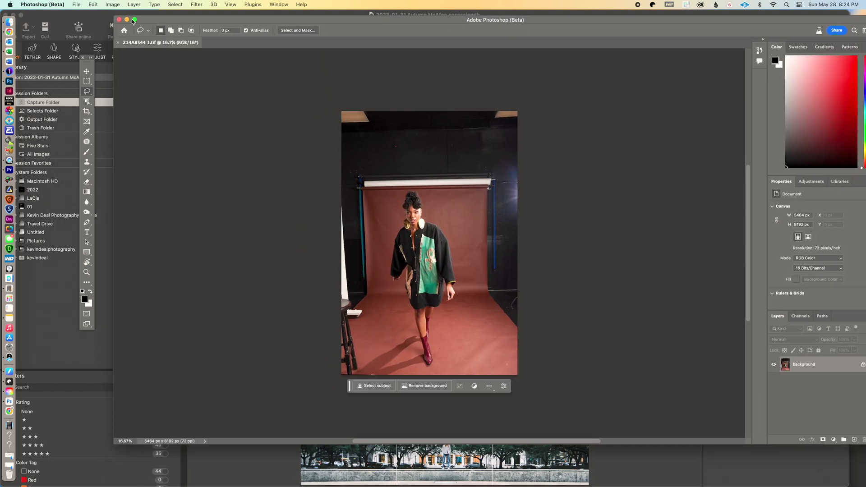
pyautogui.click(135, 20)
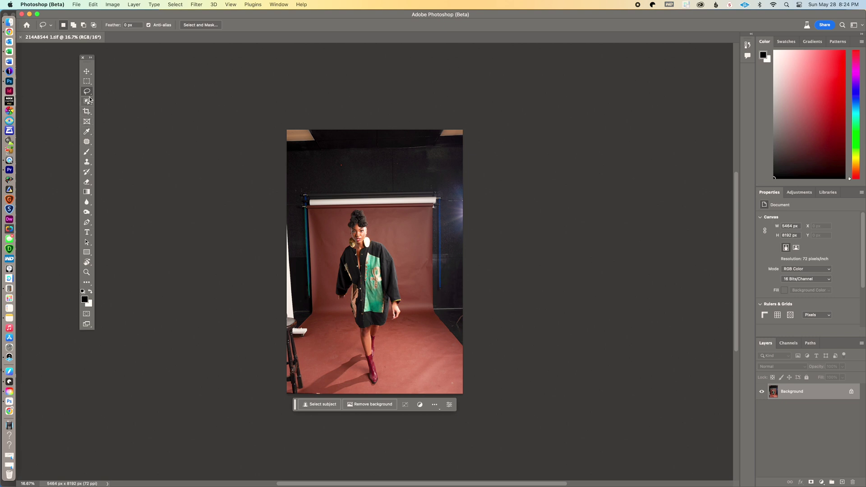
pyautogui.moveTo(305, 394); pyautogui.dragTo(301, 396)
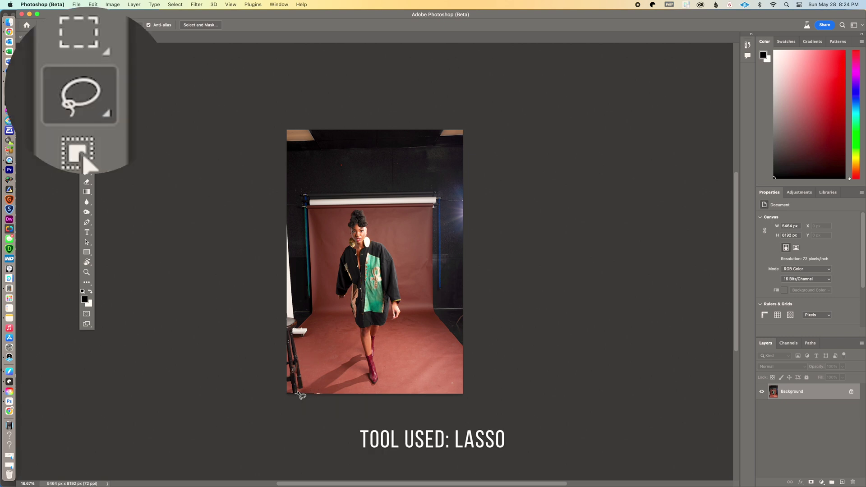
pyautogui.moveTo(306, 354)
pyautogui.mouseDown()
pyautogui.moveTo(327, 216)
pyautogui.moveTo(416, 206)
pyautogui.moveTo(423, 211)
pyautogui.moveTo(420, 290)
pyautogui.moveTo(434, 331)
pyautogui.moveTo(489, 359)
pyautogui.moveTo(201, 75)
pyautogui.moveTo(190, 274)
pyautogui.moveTo(197, 427)
pyautogui.moveTo(216, 364)
pyautogui.mouseUp()
# Apply Content-Aware Fill to the lasso selection, outputting to a new Background copy layer.
pyautogui.click(93, 5)
pyautogui.click(238, 121)
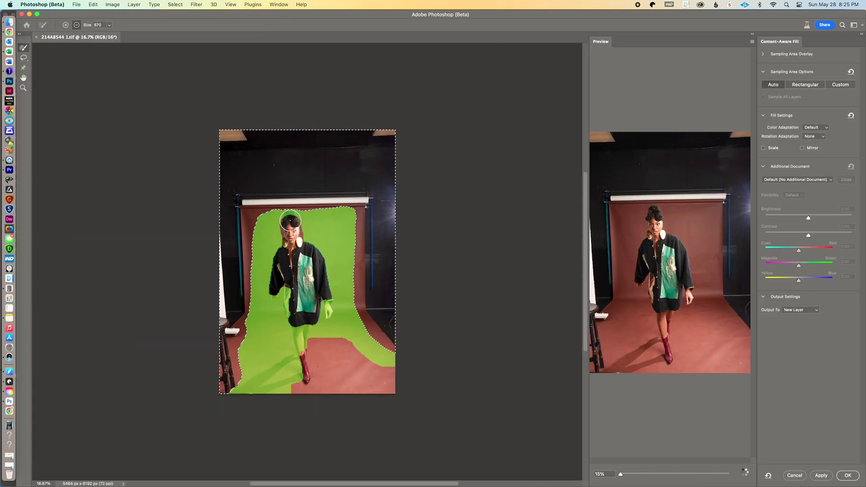
pyautogui.press('Escape')
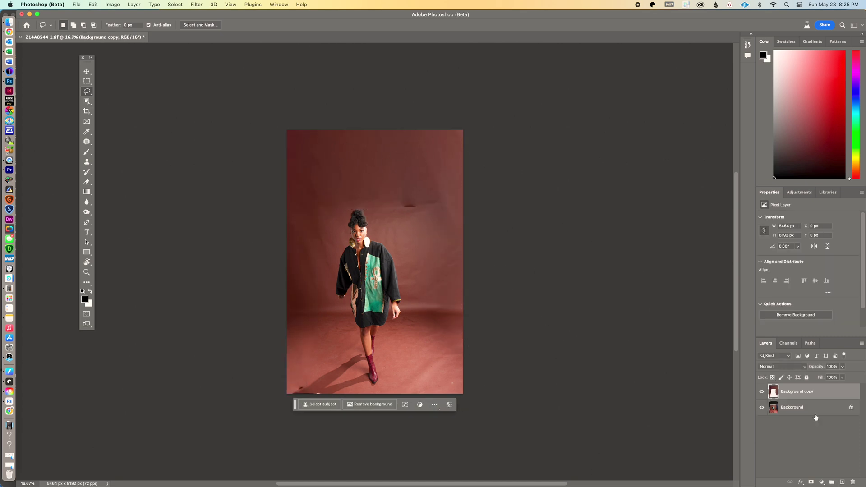
# Change options on the layer through its context menu in the Layers panel, twice.
pyautogui.rightClick(801, 406)
pyautogui.click(690, 268)
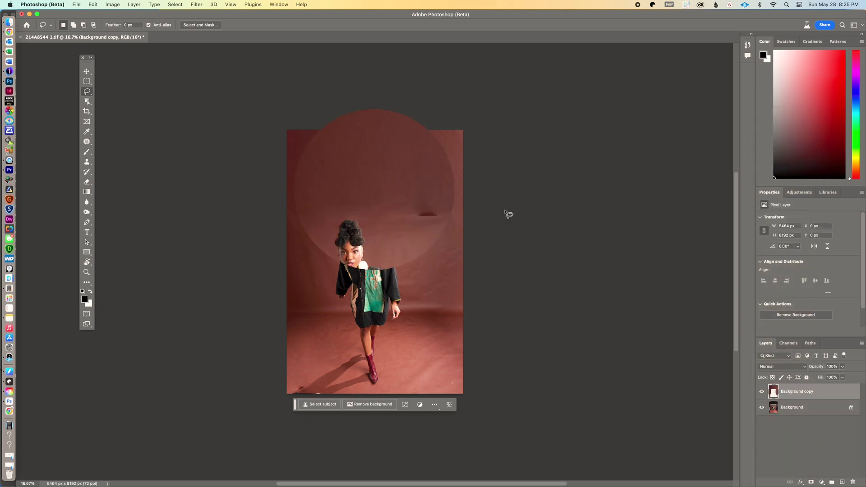
pyautogui.rightClick(795, 408)
pyautogui.click(461, 127)
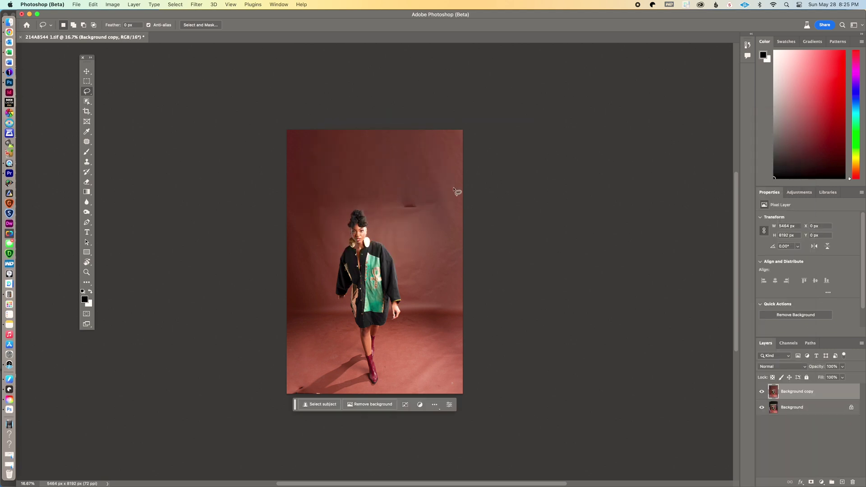
# Patch out the wall crease and blemishes around the model, then hide Background copy.
pyautogui.click(86, 142)
pyautogui.moveTo(409, 223)
pyautogui.mouseDown()
pyautogui.moveTo(420, 198)
pyautogui.moveTo(355, 198)
pyautogui.mouseUp()
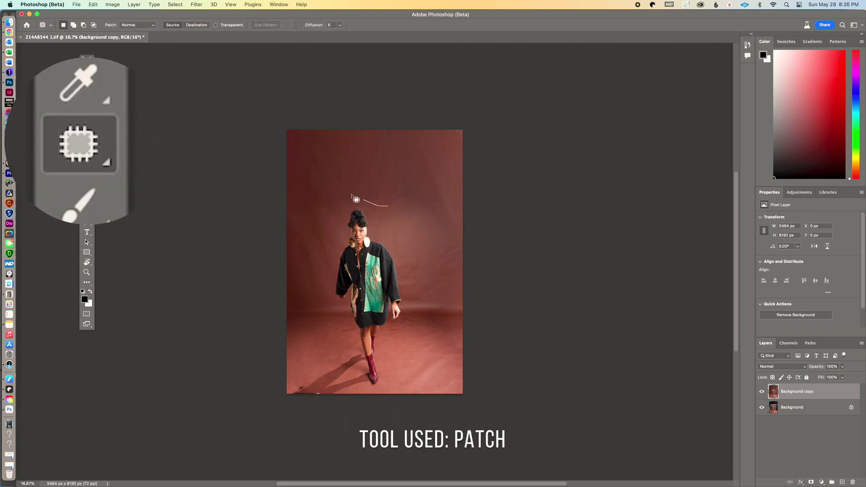
pyautogui.moveTo(433, 135); pyautogui.dragTo(406, 173)
pyautogui.moveTo(368, 199); pyautogui.dragTo(354, 238)
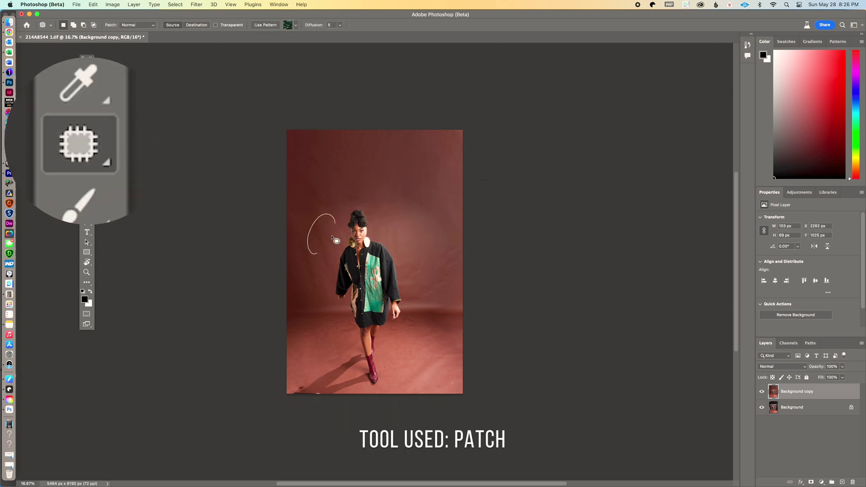
pyautogui.moveTo(322, 271); pyautogui.dragTo(311, 293)
pyautogui.moveTo(359, 185); pyautogui.dragTo(355, 165)
pyautogui.click(429, 163)
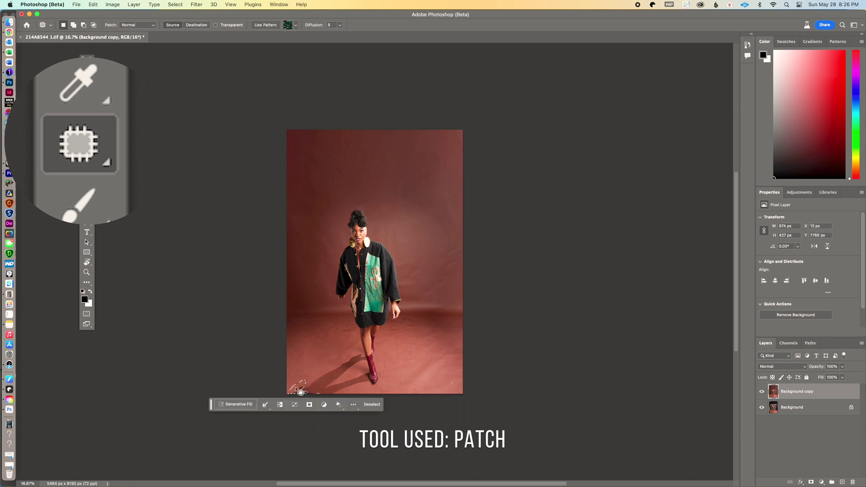
pyautogui.click(762, 391)
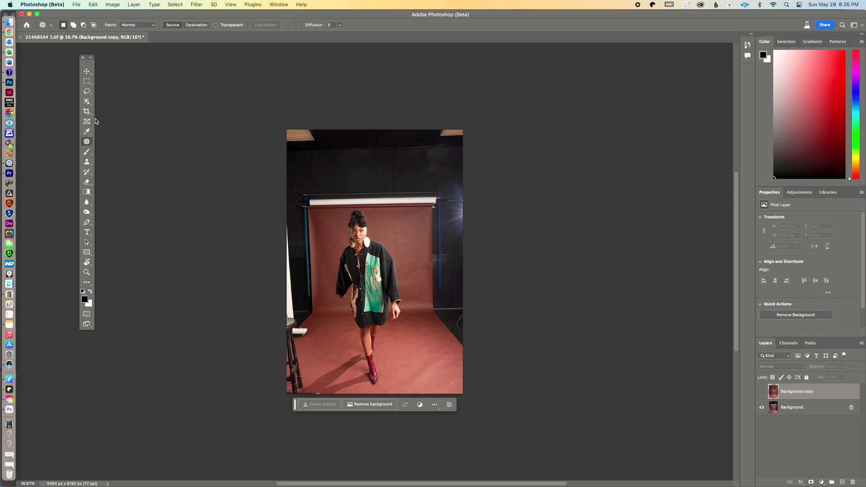
# Generative Fill the lassoed backdrop, keep the third variation, and duplicate the Background layer.
pyautogui.press('l')
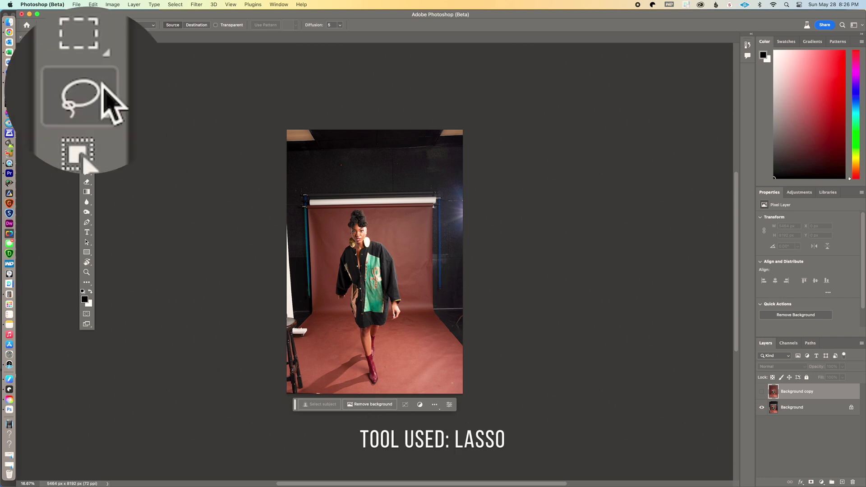
pyautogui.moveTo(294, 396)
pyautogui.mouseDown()
pyautogui.moveTo(310, 382)
pyautogui.moveTo(324, 223)
pyautogui.moveTo(350, 210)
pyautogui.moveTo(401, 212)
pyautogui.moveTo(423, 252)
pyautogui.moveTo(424, 323)
pyautogui.moveTo(473, 395)
pyautogui.moveTo(234, 74)
pyautogui.moveTo(302, 428)
pyautogui.mouseUp()
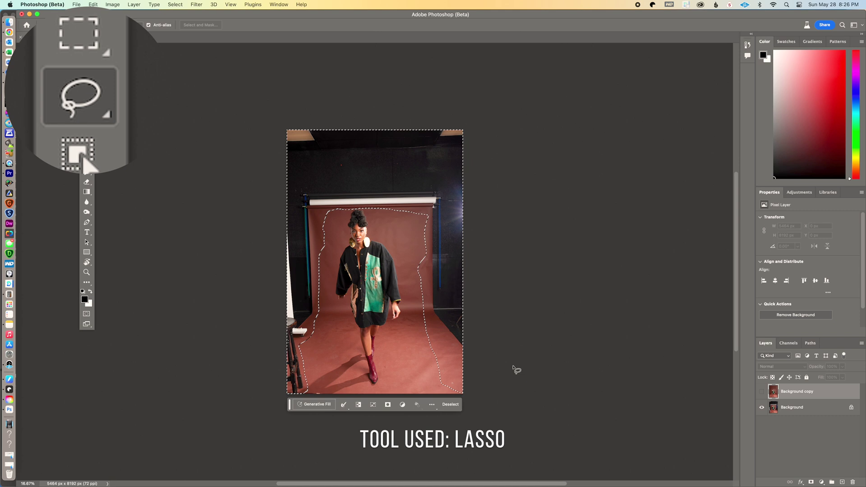
pyautogui.click(319, 403)
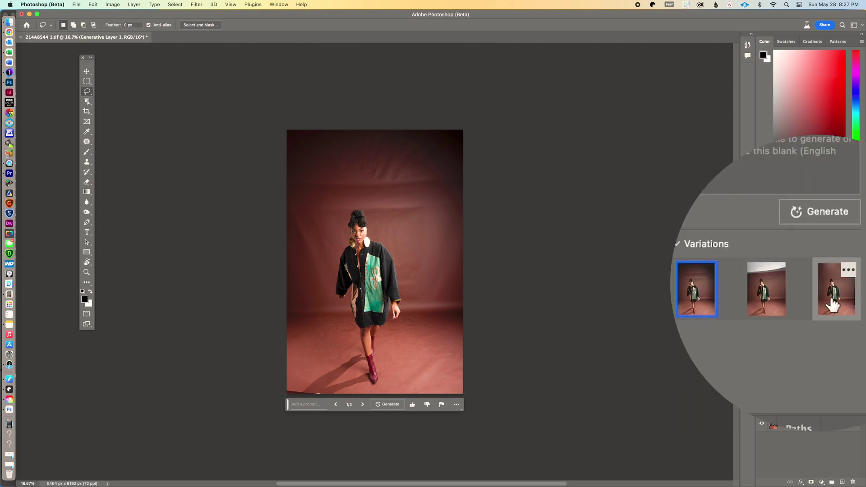
pyautogui.click(827, 286)
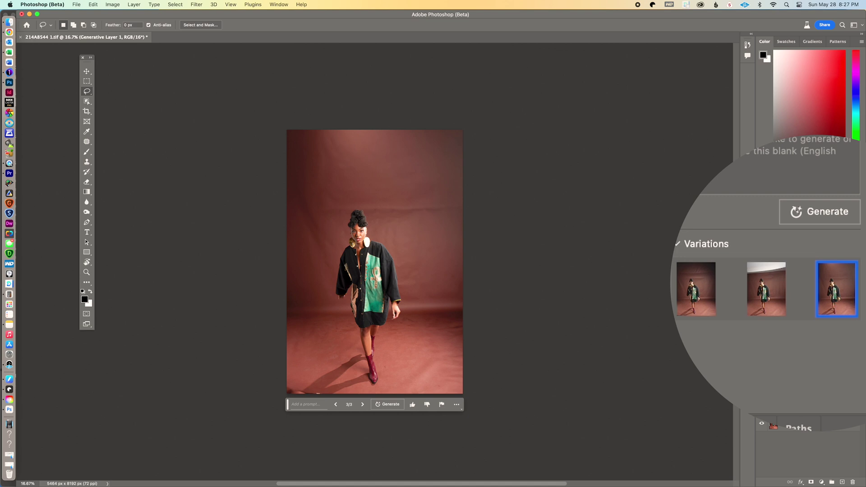
pyautogui.click(803, 421)
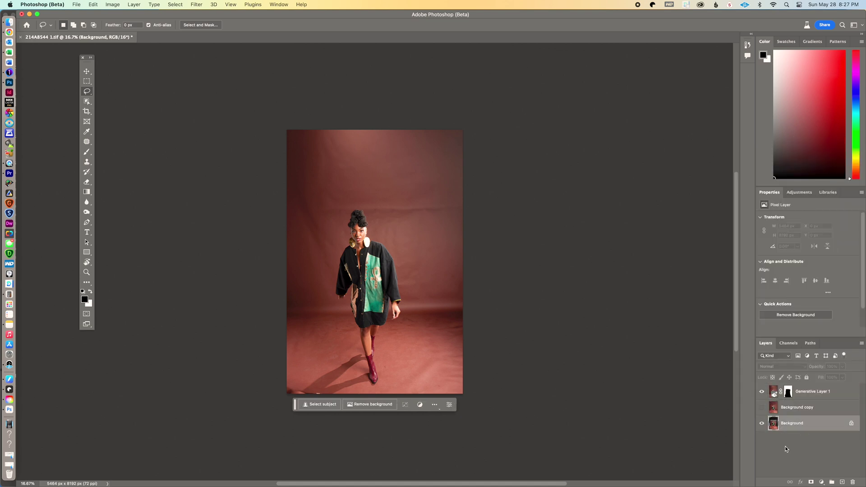
pyautogui.press('super+j')
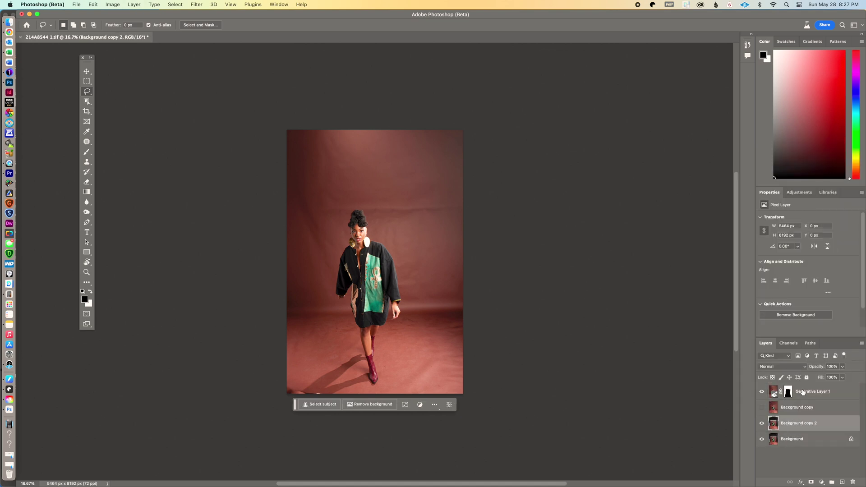
# Merge Generative Layer 1 with the other selected layer.
pyautogui.keyDown('super'); pyautogui.click(805, 392); pyautogui.keyUp('super')
pyautogui.rightClick(805, 392)
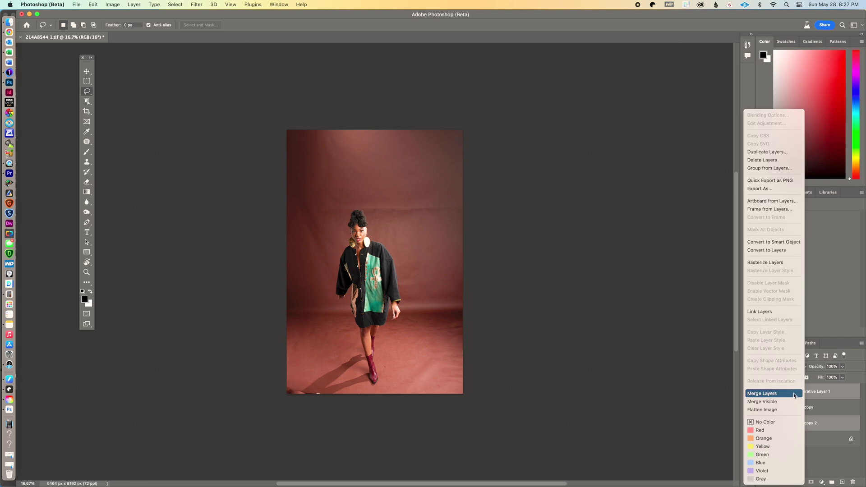
pyautogui.click(795, 394)
# Patch the spot above the model's head with clean backdrop texture, then deselect.
pyautogui.click(86, 142)
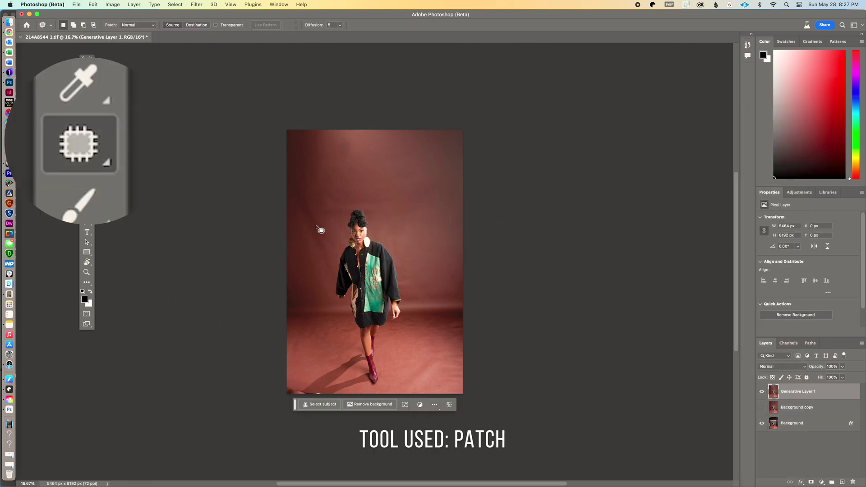
pyautogui.moveTo(319, 226)
pyautogui.mouseDown()
pyautogui.moveTo(304, 198)
pyautogui.moveTo(311, 269)
pyautogui.moveTo(357, 158)
pyautogui.mouseUp()
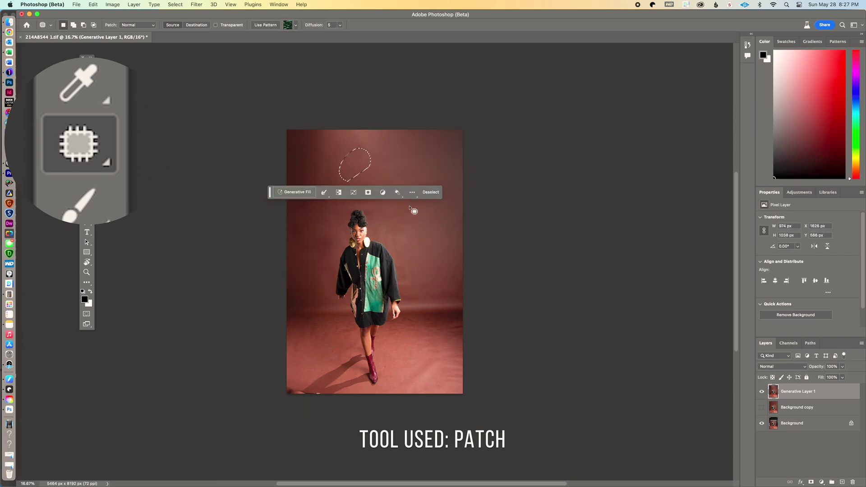
pyautogui.press('cmd+d')
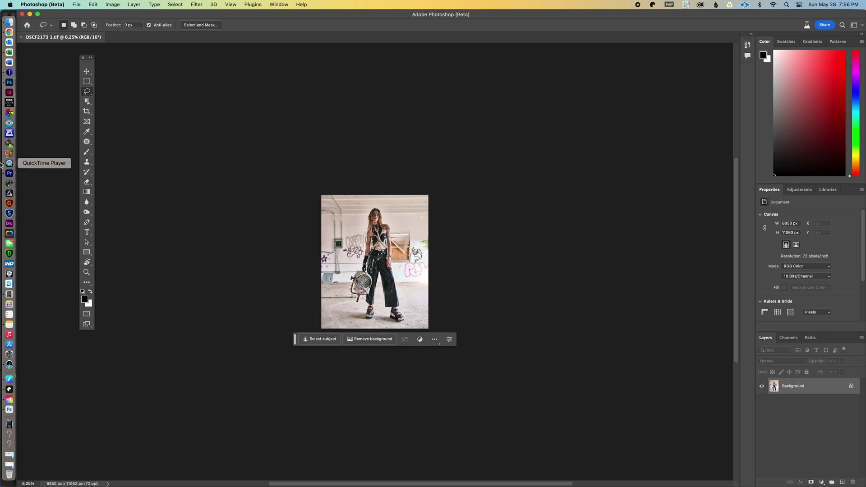
# Crop outward to enlarge the canvas to 16500 × 24750 px with the photo centred.
pyautogui.click(86, 111)
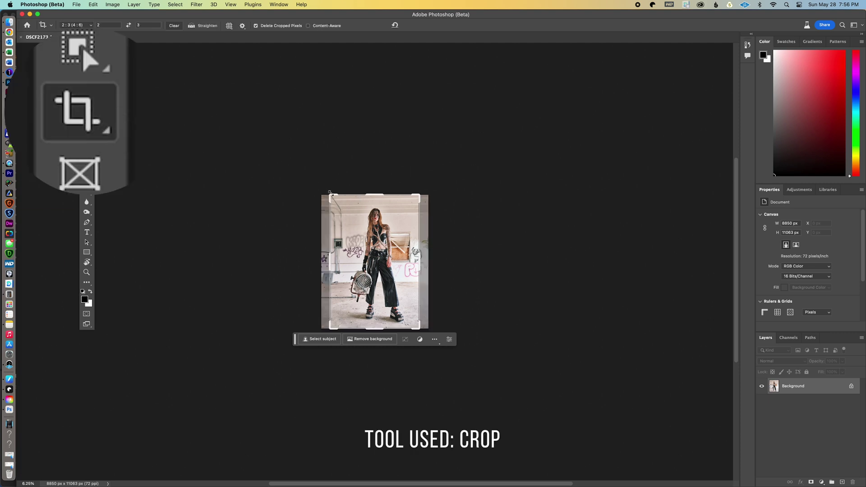
pyautogui.moveTo(331, 194); pyautogui.dragTo(312, 157)
pyautogui.moveTo(447, 151); pyautogui.dragTo(499, 126)
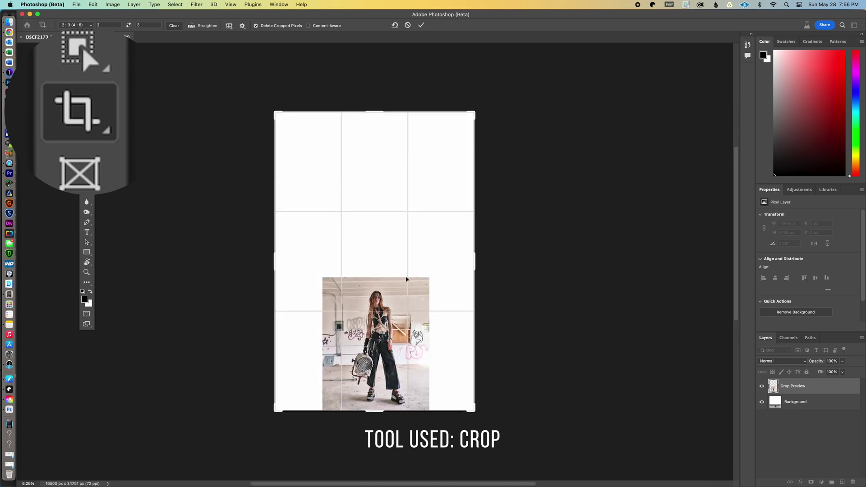
pyautogui.moveTo(406, 279); pyautogui.dragTo(384, 175)
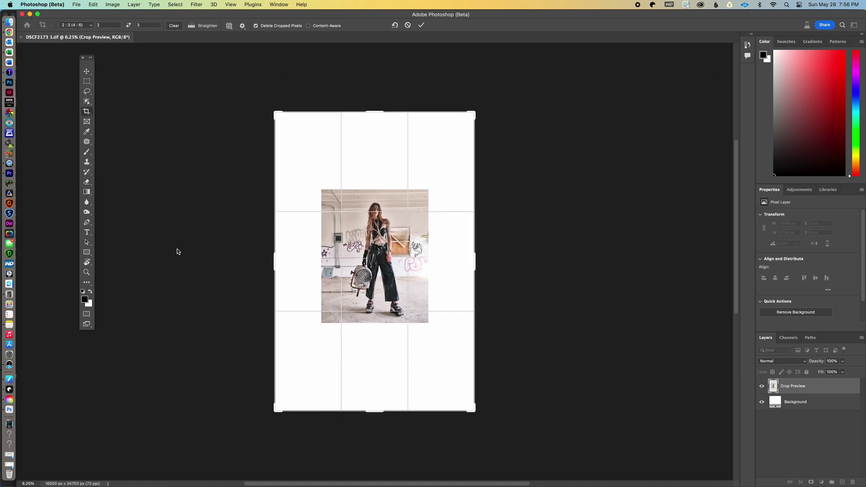
# Lasso just inside the photo's edges and invert, selecting the white margins plus a thin band.
pyautogui.press('l')
pyautogui.moveTo(324, 216)
pyautogui.mouseDown()
pyautogui.moveTo(337, 192)
pyautogui.moveTo(398, 193)
pyautogui.moveTo(421, 219)
pyautogui.moveTo(423, 293)
pyautogui.mouseUp()
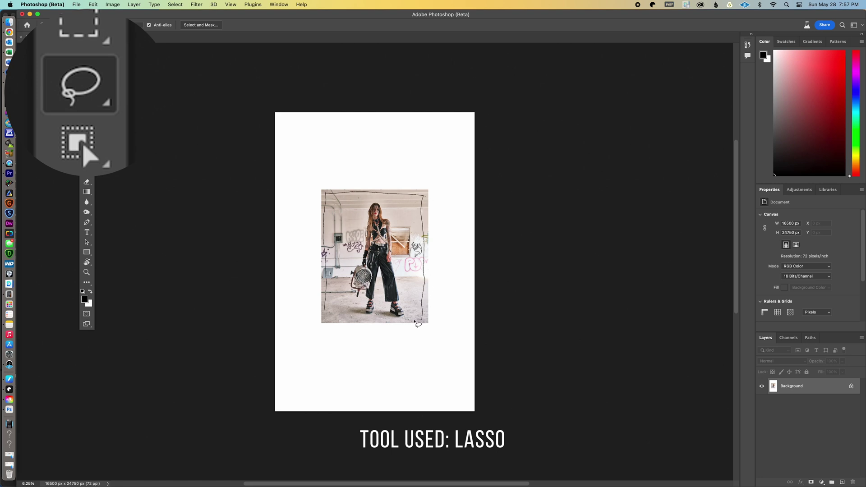
pyautogui.moveTo(329, 322); pyautogui.dragTo(327, 311)
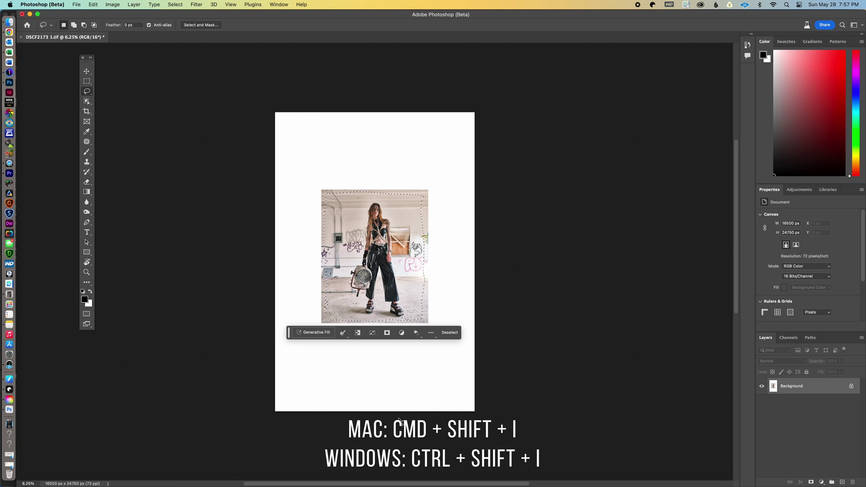
pyautogui.press('super+shift+i')
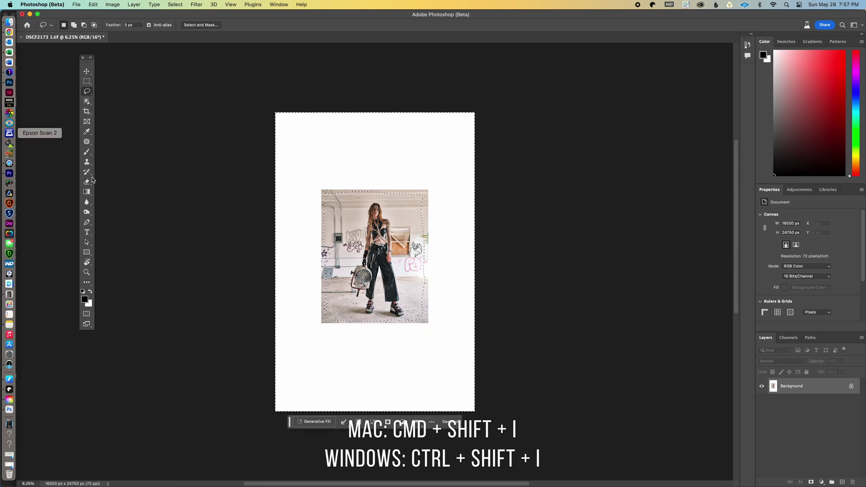
pyautogui.click(316, 421)
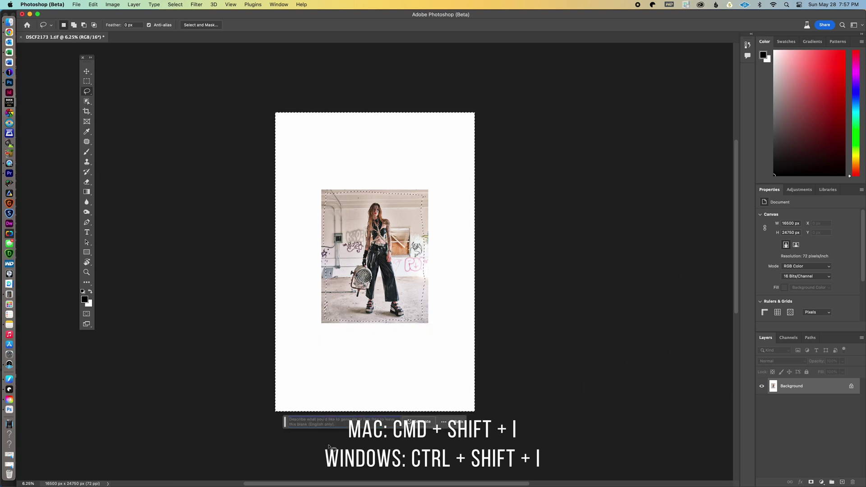
pyautogui.write('Grafitti')
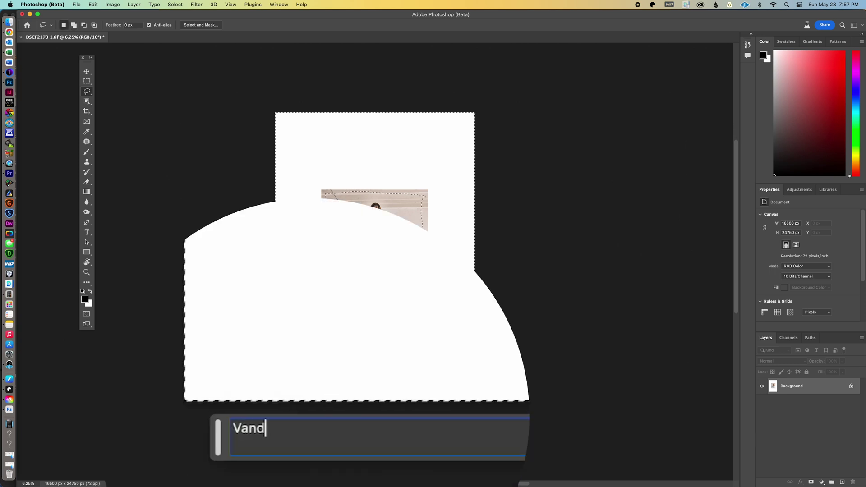
pyautogui.write('alism')
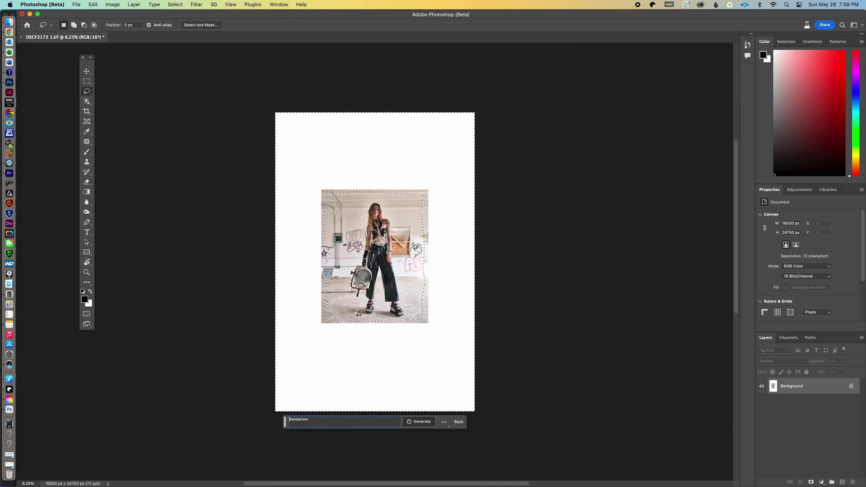
pyautogui.press('Return')
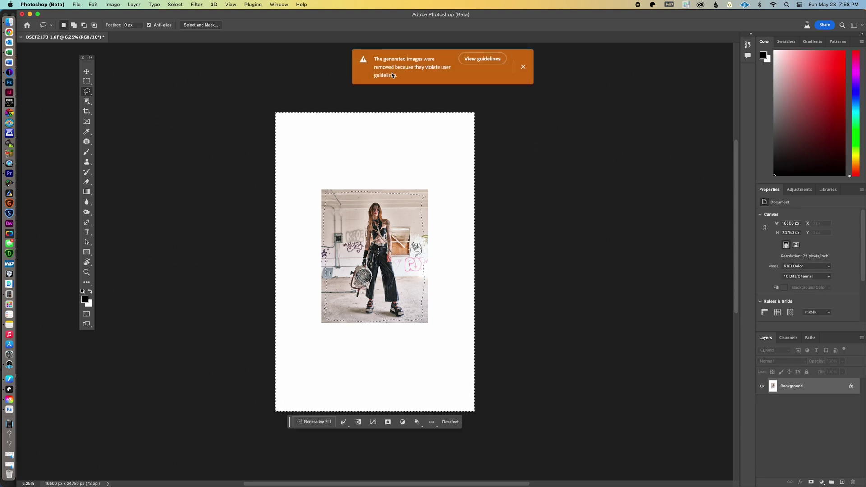
pyautogui.scroll(2, 328, 388)
pyautogui.scroll(-5, 328, 410)
pyautogui.scroll(3, 329, 367)
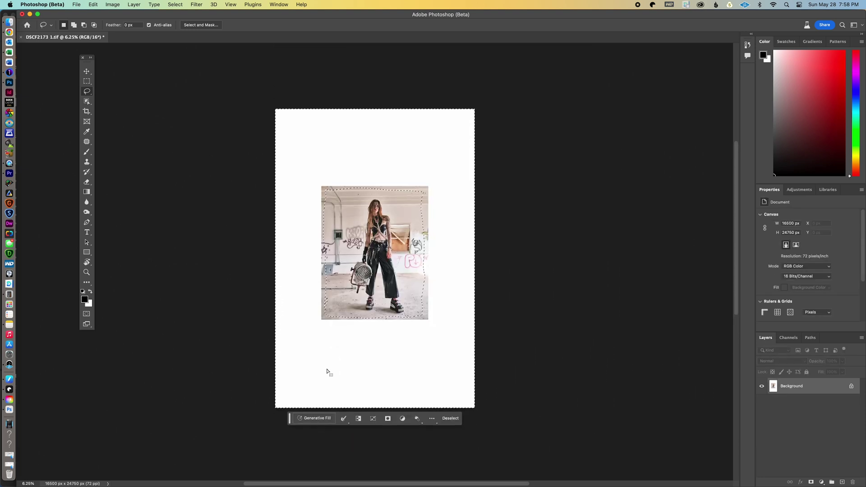
pyautogui.click(321, 418)
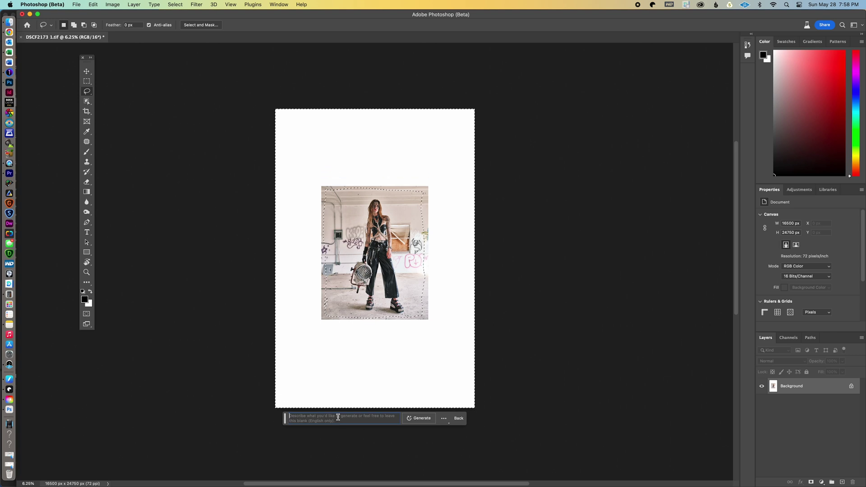
# Generate 'Abandoned Building' into the margins and switch to the second doorway variation.
pyautogui.write('Abando')
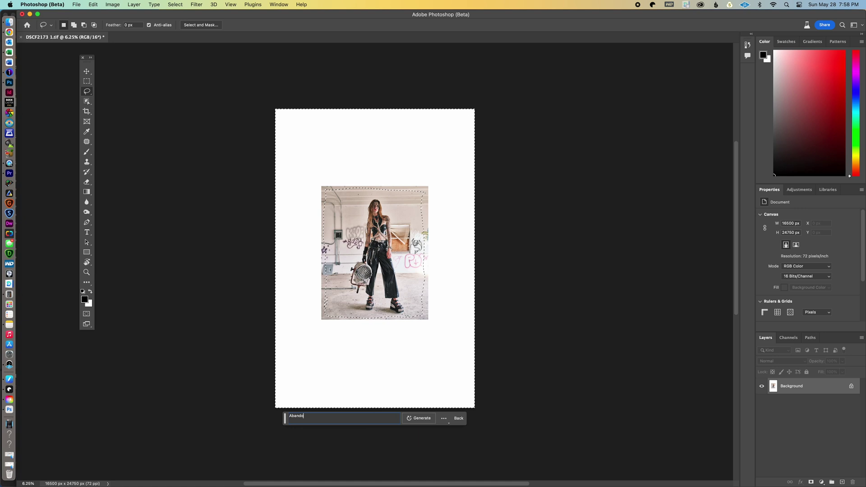
pyautogui.write('ned Building')
pyautogui.click(420, 418)
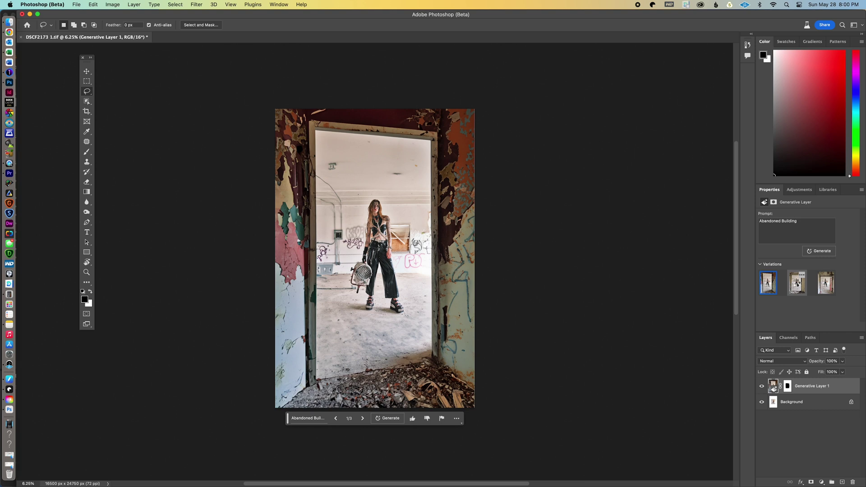
pyautogui.click(796, 283)
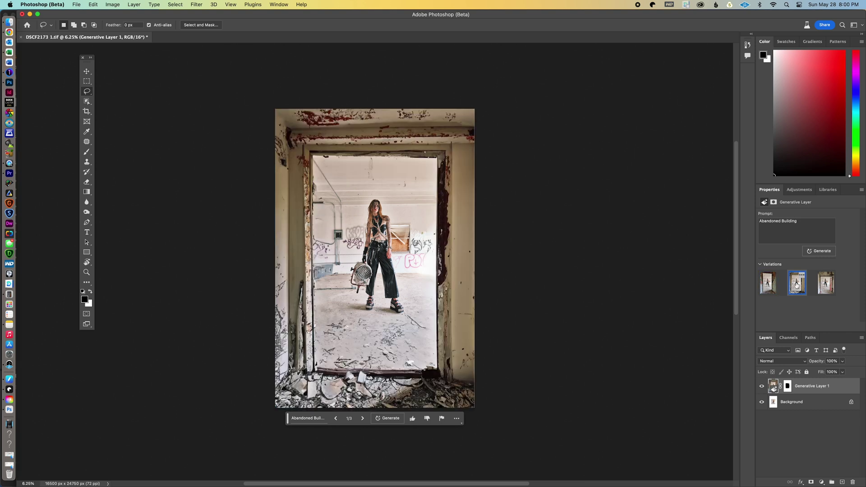
# Undo the doorway Generative Layer and regenerate the warehouse surroundings with a blank prompt.
pyautogui.moveTo(825, 283)
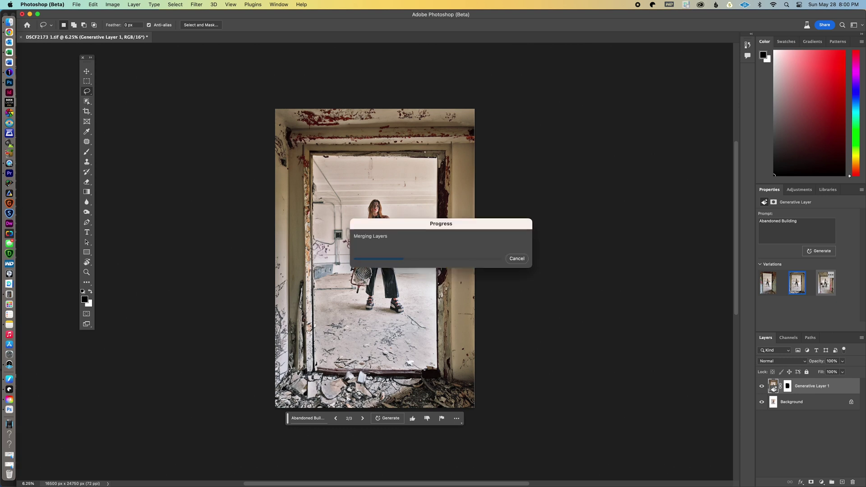
pyautogui.press('super+e')
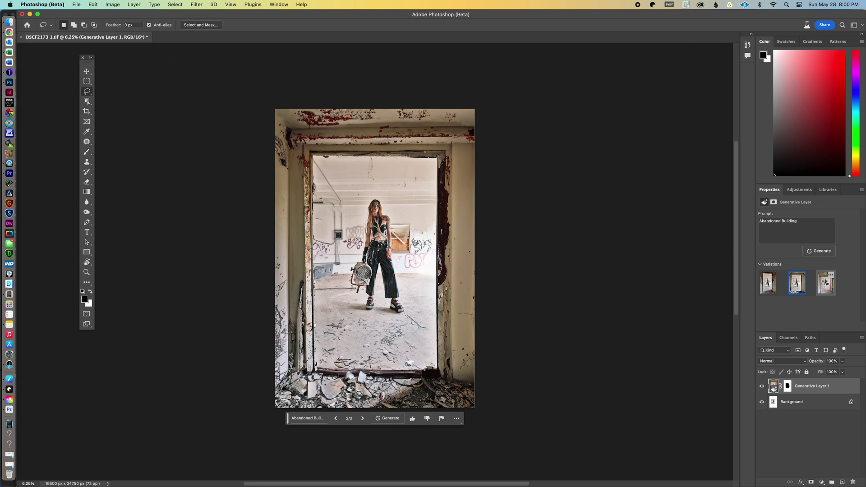
pyautogui.press('super+z')
pyautogui.press('Return')
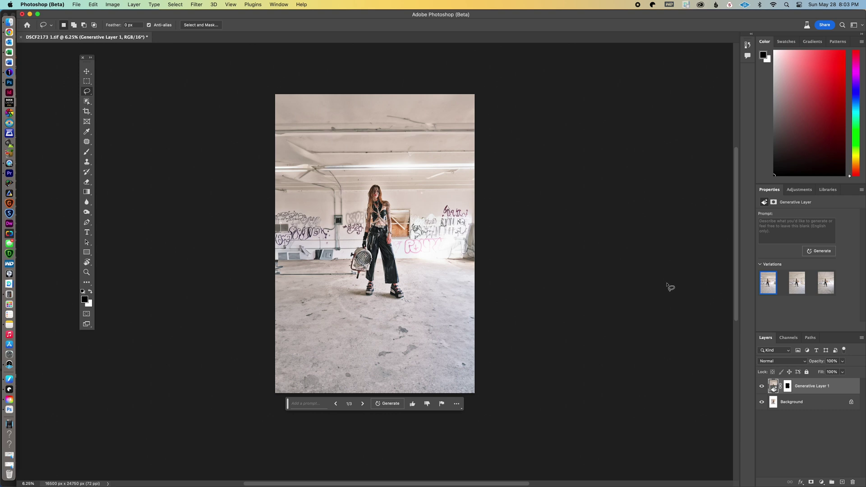
# Switch to room variation 2 of 3, with different graffiti and a wider floor.
pyautogui.moveTo(796, 283)
pyautogui.click(796, 284)
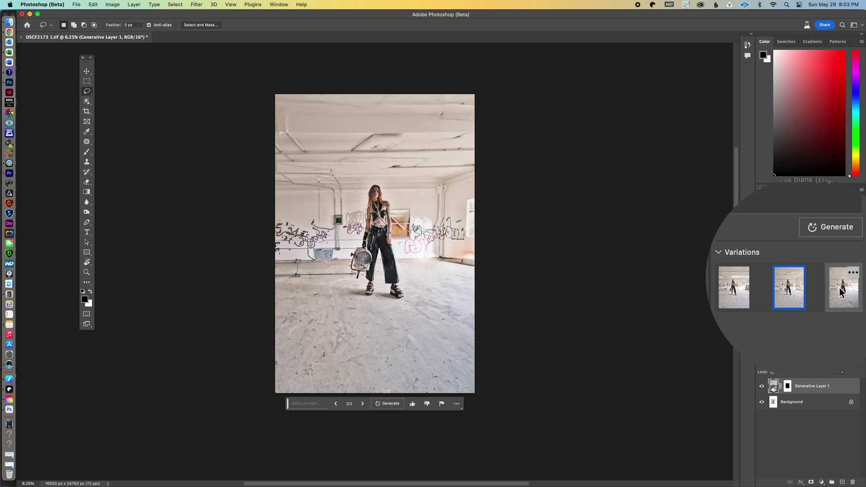
# Apply the third room variation with the sloped white ceiling, then maximize the Photoshop window.
pyautogui.press('super+e')
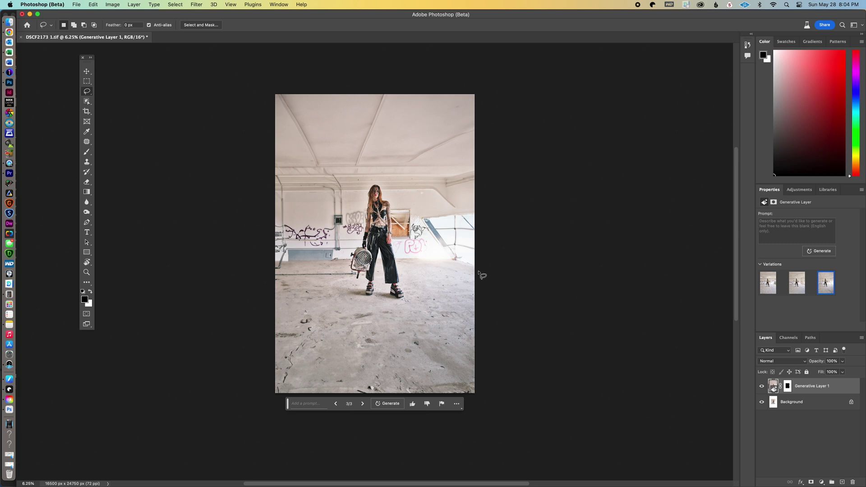
pyautogui.moveTo(797, 281)
pyautogui.click(797, 284)
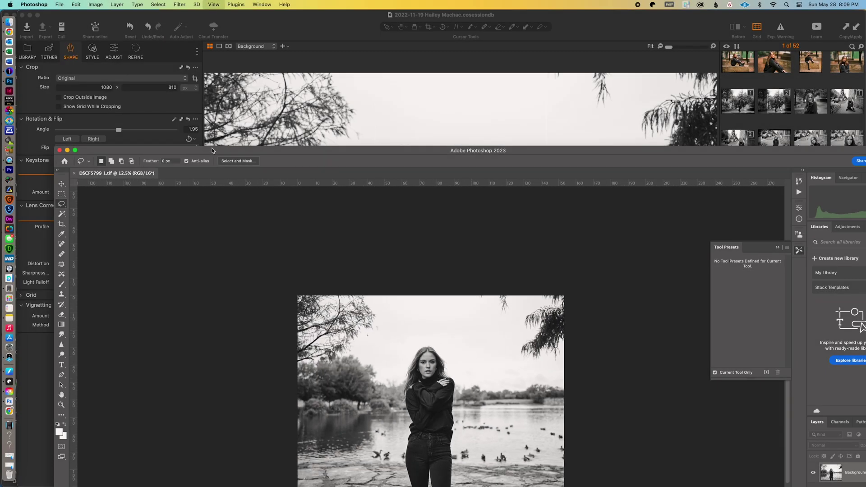
pyautogui.click(75, 150)
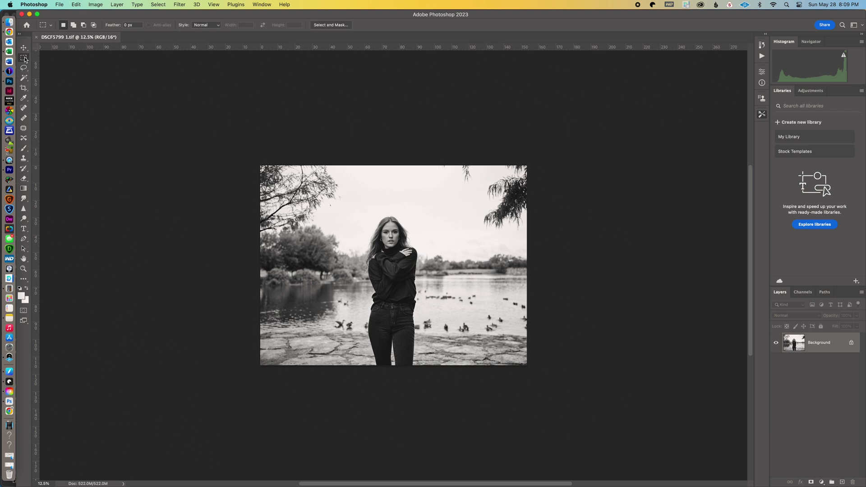
# Crop at Original Ratio beyond the photo's edges, enlarging the canvas to 17045 × 12784 px.
pyautogui.click(27, 91)
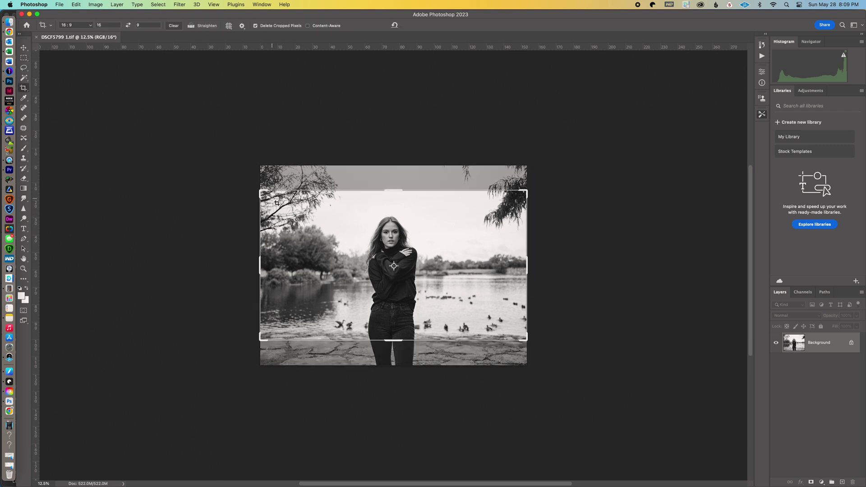
pyautogui.doubleClick(104, 24)
pyautogui.click(79, 26)
pyautogui.click(79, 25)
pyautogui.click(79, 25)
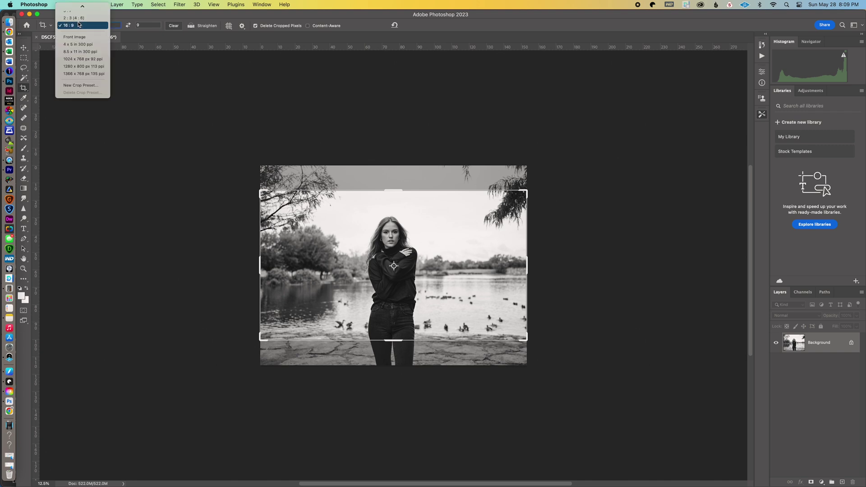
pyautogui.moveTo(81, 6)
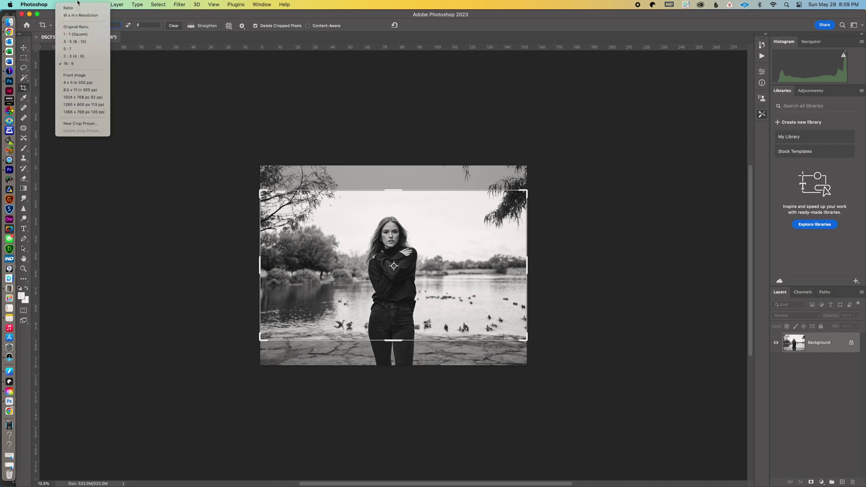
pyautogui.click(76, 26)
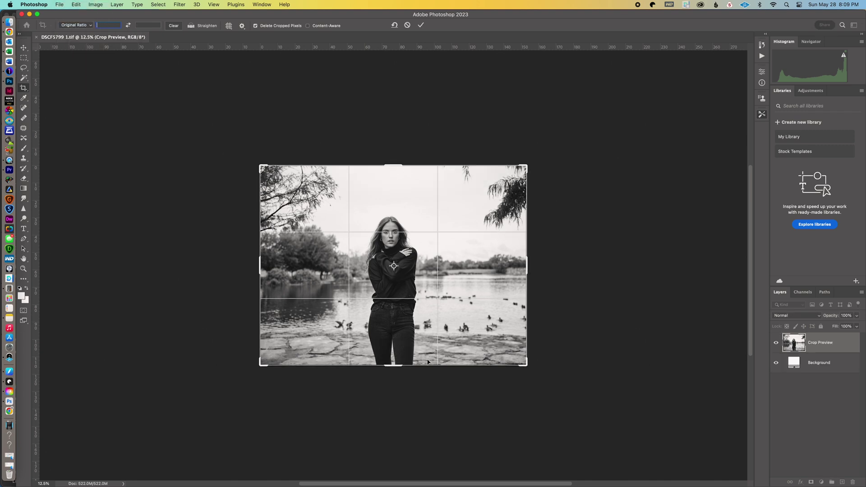
pyautogui.moveTo(396, 366); pyautogui.dragTo(404, 415)
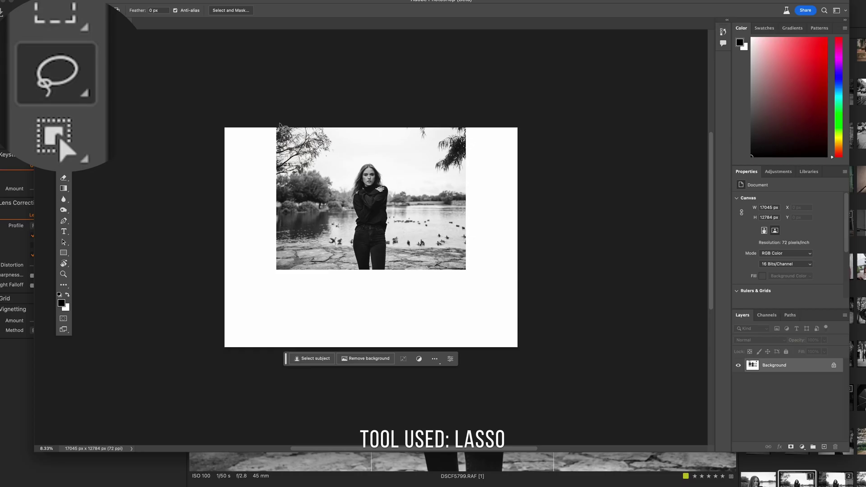
pyautogui.moveTo(280, 128)
pyautogui.mouseDown()
pyautogui.moveTo(289, 267)
pyautogui.moveTo(467, 267)
pyautogui.moveTo(228, 113)
pyautogui.moveTo(375, 271)
pyautogui.mouseUp()
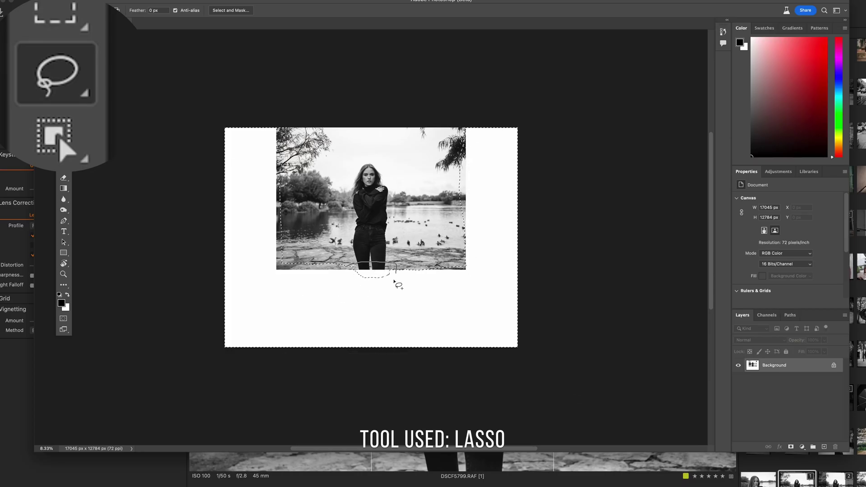
# Generate a prompt-free fill for the white border, extending the lakeside with trees and shoreline.
pyautogui.click(322, 361)
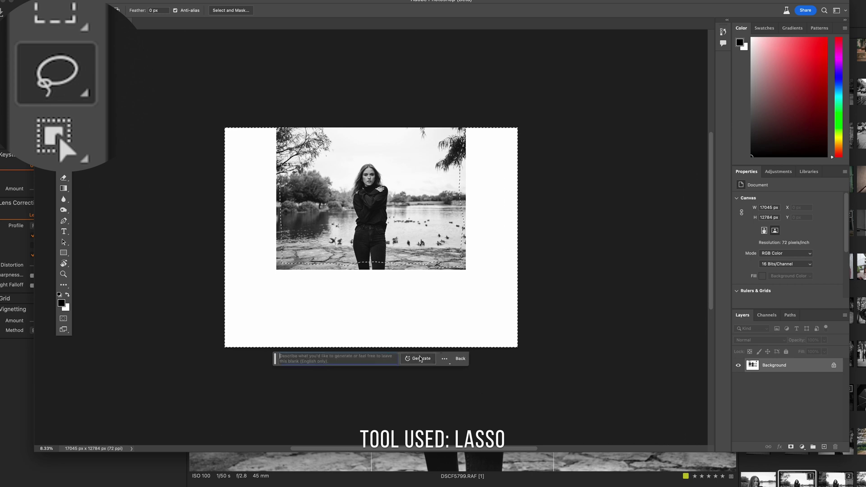
pyautogui.click(417, 359)
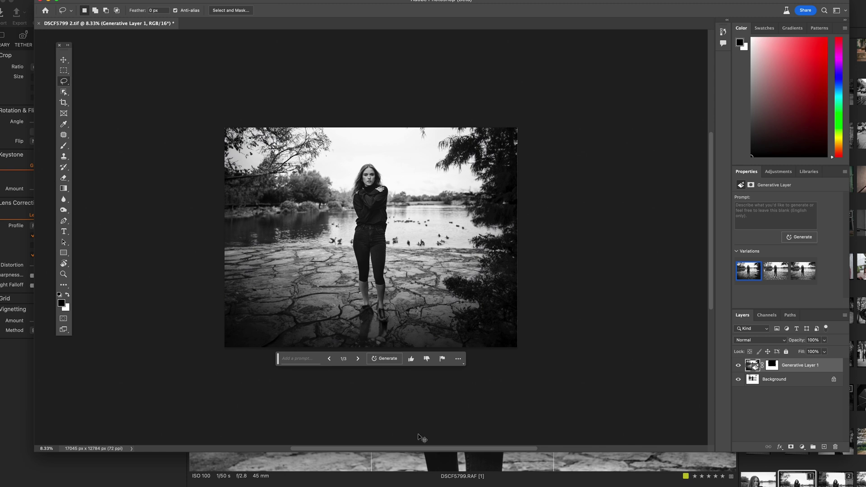
pyautogui.press('super+equal')
# Compare the lakeside extension variations and keep variation 3 with the gravelly cracked shoreline.
pyautogui.hscroll(-5, 419, 436)
pyautogui.hscroll(-3, 418, 436)
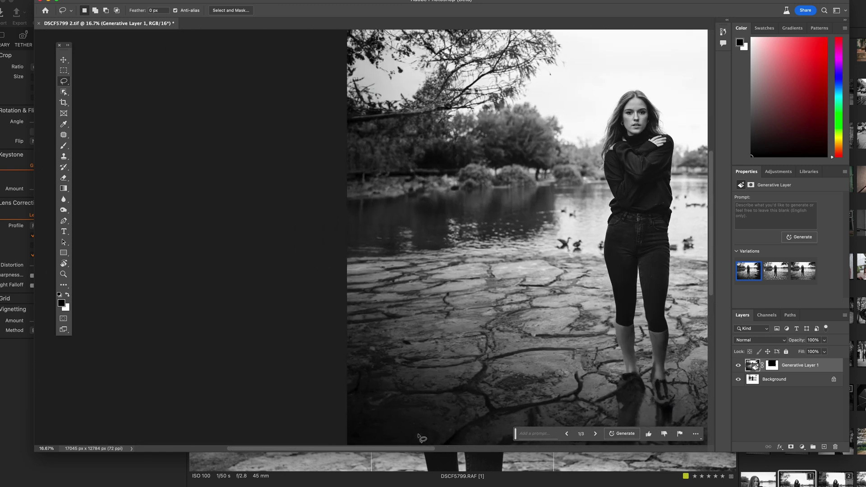
pyautogui.scroll(-2, 590, 333)
pyautogui.hscroll(2, 590, 334)
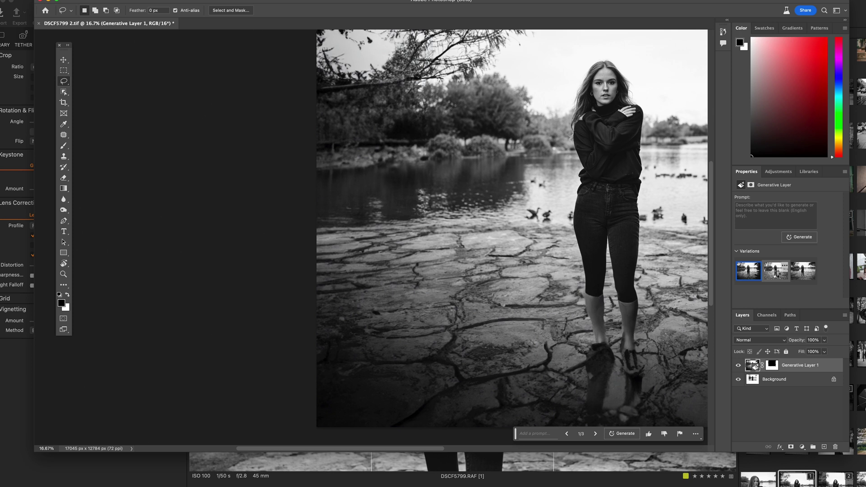
pyautogui.click(776, 271)
pyautogui.hscroll(5, 684, 281)
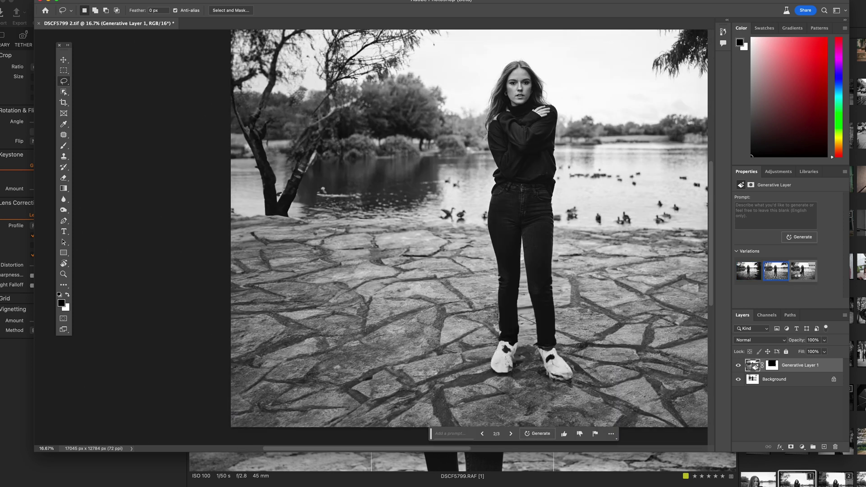
pyautogui.click(797, 274)
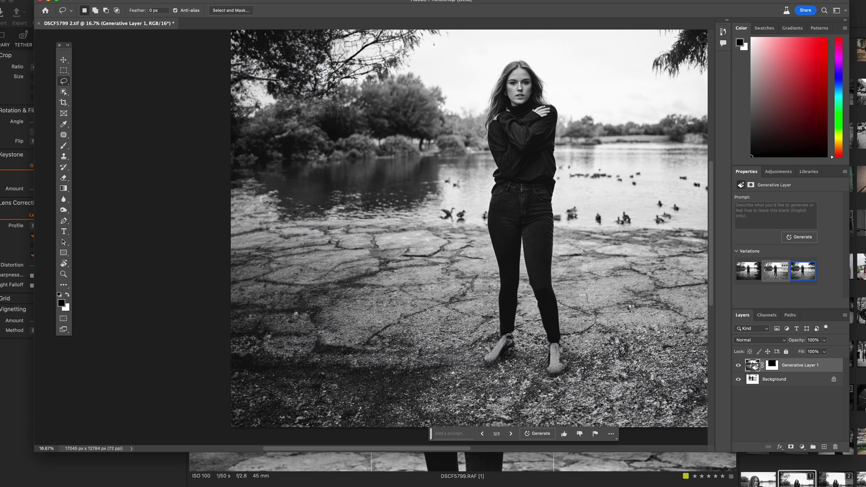
# Keep variation 2, then lasso the feet and generate 'Woman Wearing Boots' over the shoes.
pyautogui.click(483, 434)
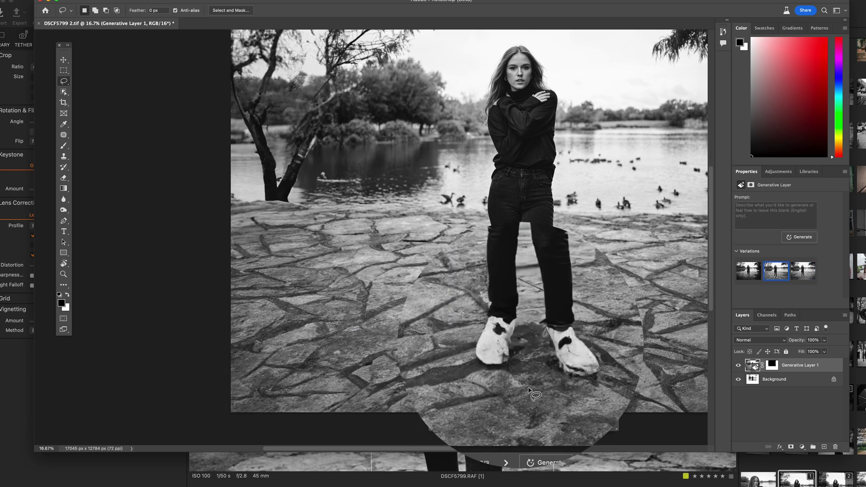
pyautogui.moveTo(525, 386)
pyautogui.mouseDown()
pyautogui.moveTo(494, 383)
pyautogui.moveTo(463, 354)
pyautogui.moveTo(483, 299)
pyautogui.moveTo(582, 315)
pyautogui.moveTo(621, 384)
pyautogui.moveTo(514, 395)
pyautogui.mouseUp()
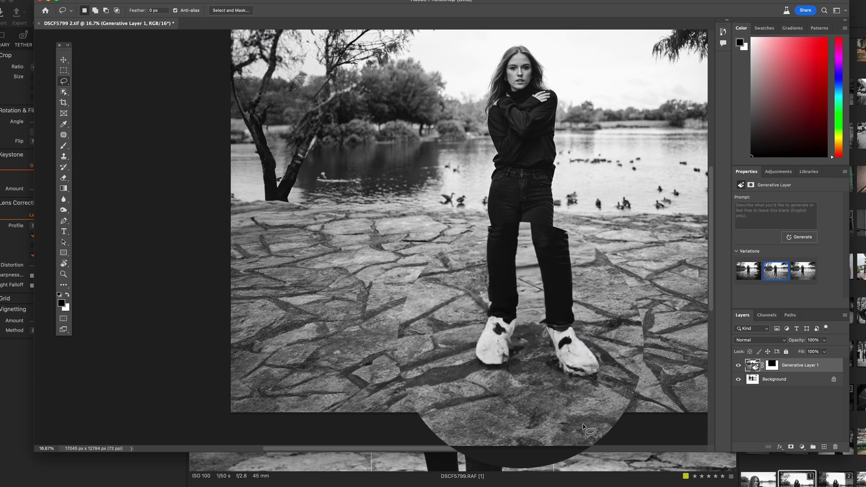
pyautogui.click(444, 405)
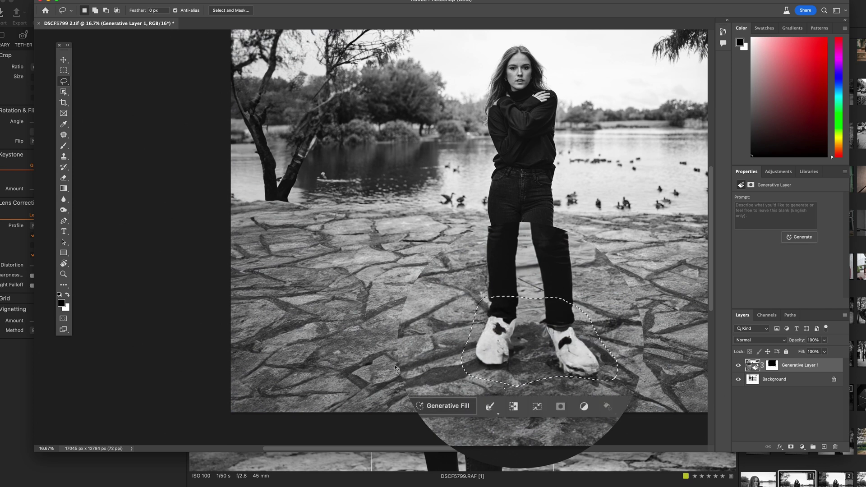
pyautogui.write('Woman Wearing Boots')
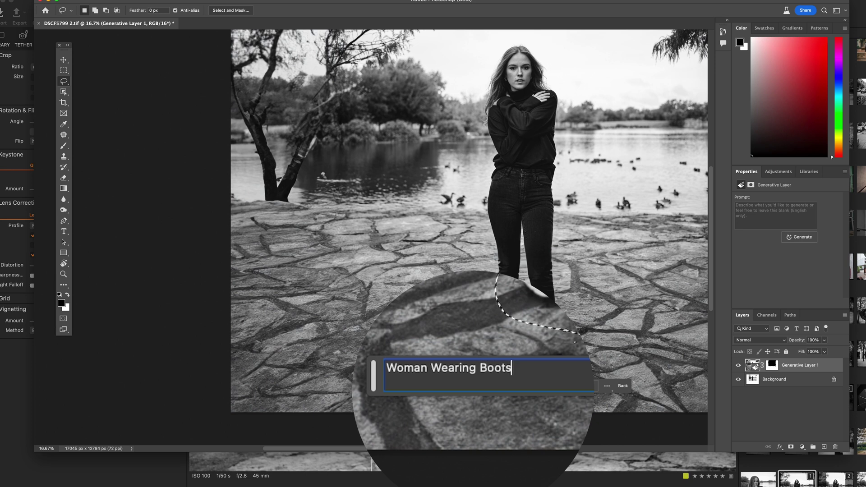
pyautogui.scroll(-2, 657, 433)
pyautogui.click(569, 361)
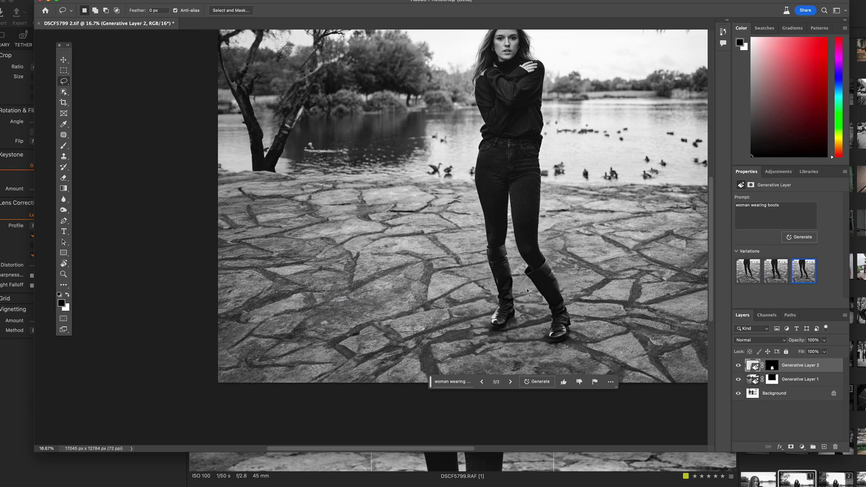
# Zoom out and toggle the boots and background-extension layers to compare with the original.
pyautogui.press('super+minus')
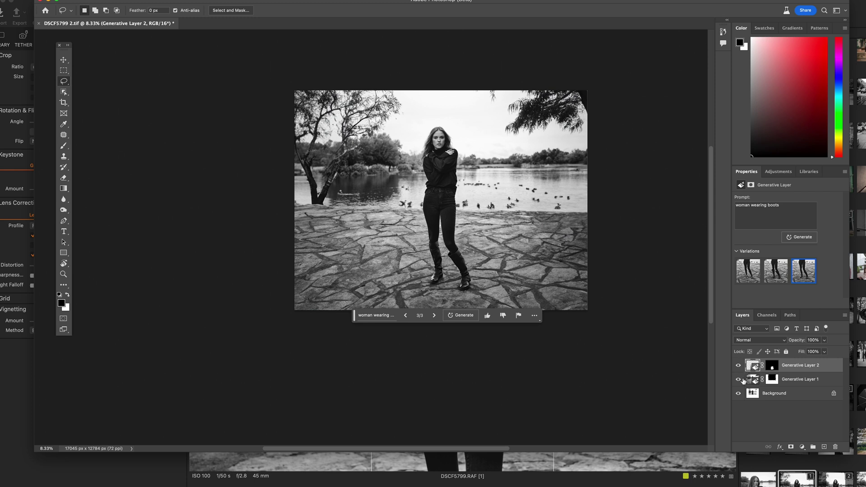
pyautogui.click(738, 366)
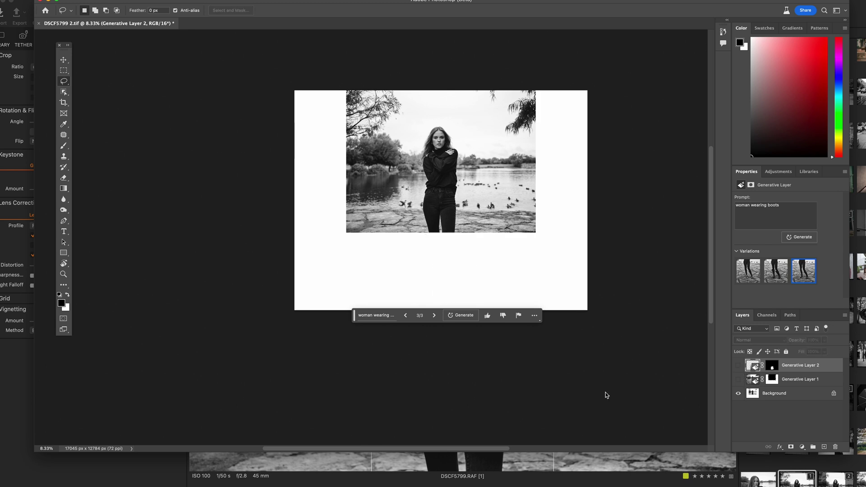
pyautogui.click(738, 381)
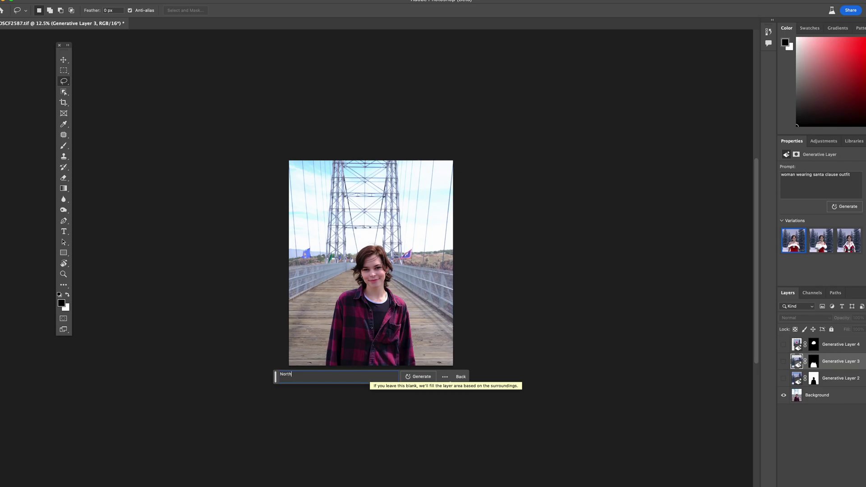
# Generate a 'North Pole' snowy pine forest behind the woman and show Generative Layer 2.
pyautogui.write('Pol')
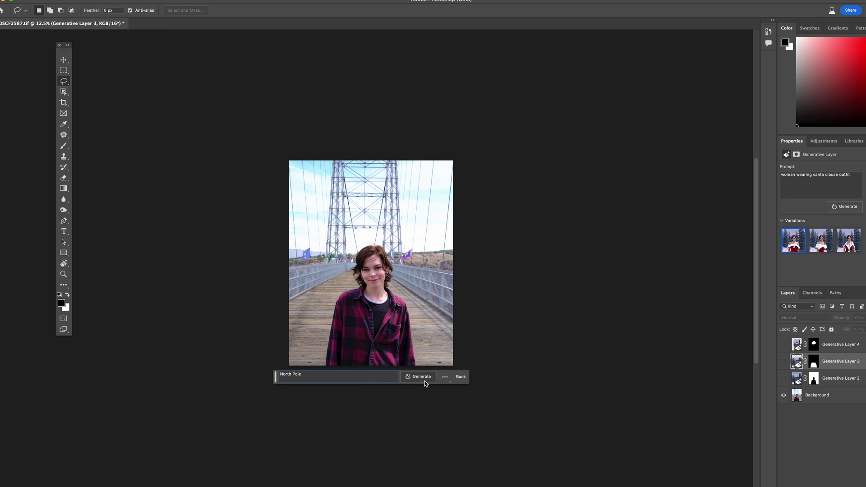
pyautogui.moveTo(311, 375); pyautogui.dragTo(255, 374)
pyautogui.write('Wo')
pyautogui.click(785, 379)
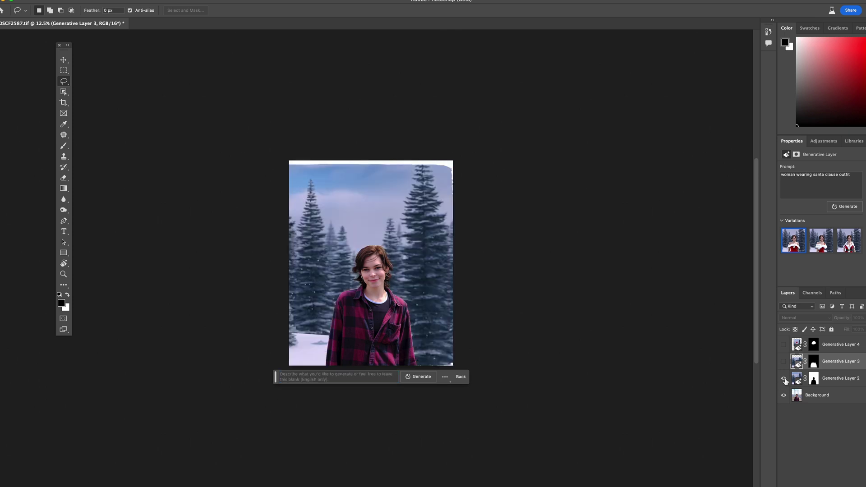
# Generate a 'Woman wearing Santa Claus Outfit' fill and show the outfit layer.
pyautogui.click(316, 379)
pyautogui.write('Woman')
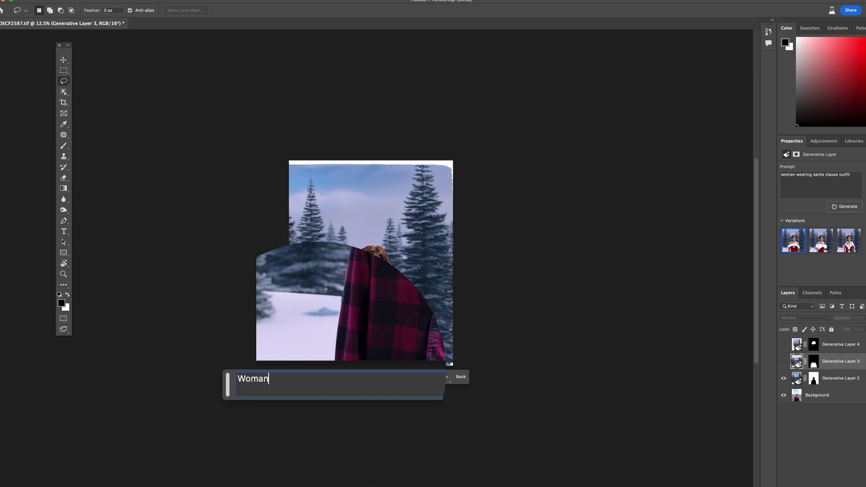
pyautogui.write(' wearing Santa C')
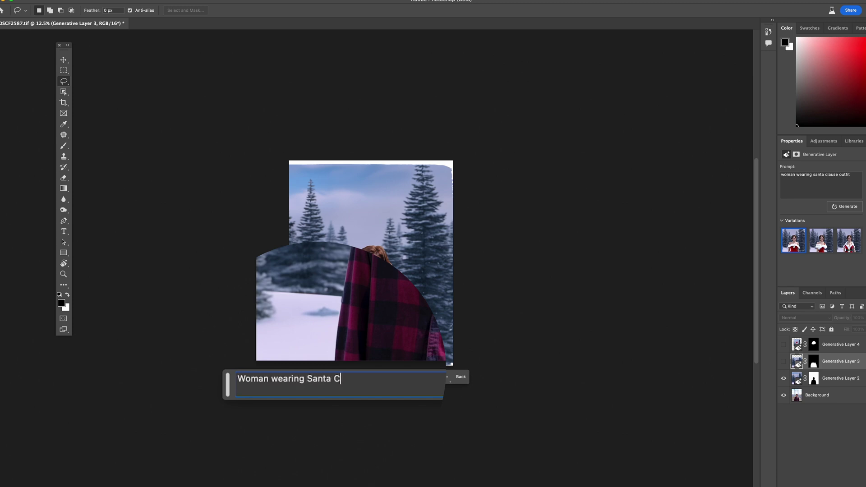
pyautogui.write('laus Outfir')
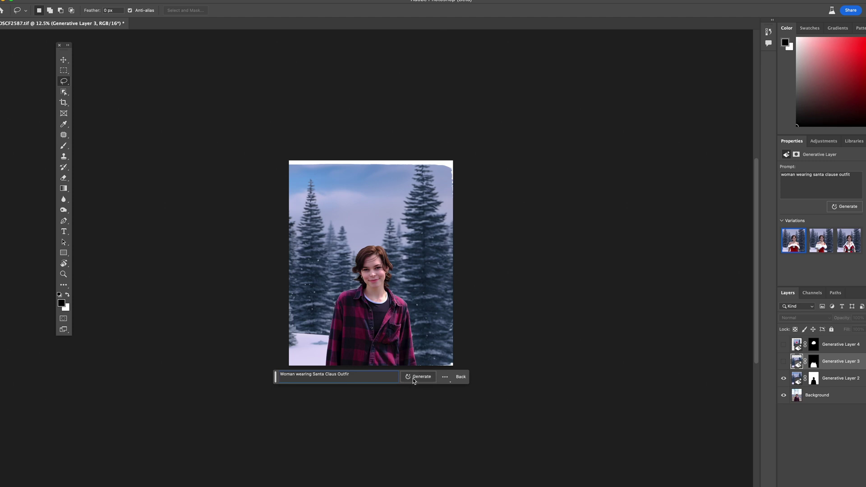
pyautogui.click(782, 363)
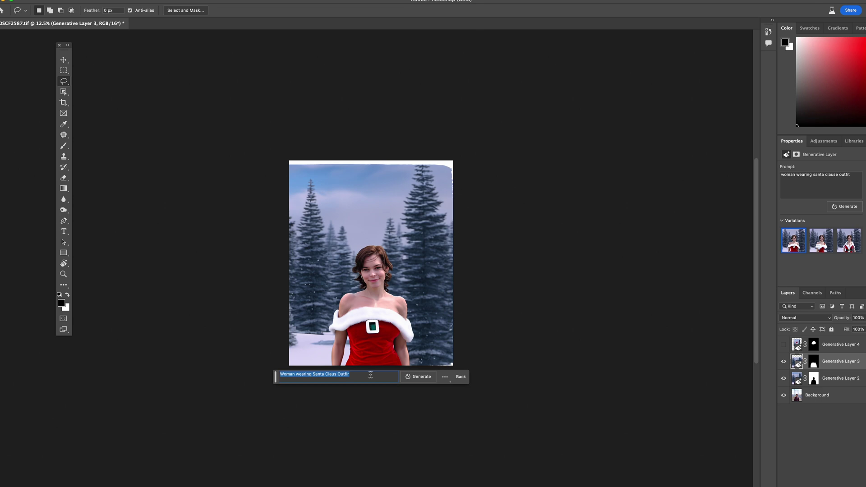
# Change the prompt to 'Woman wearing Santa Claus Hat', generate it, and move the prompt bar aside.
pyautogui.press('BackSpace')
pyautogui.press('BackSpace')
pyautogui.press('BackSpace')
pyautogui.press('BackSpace')
pyautogui.press('BackSpace')
pyautogui.press('BackSpace')
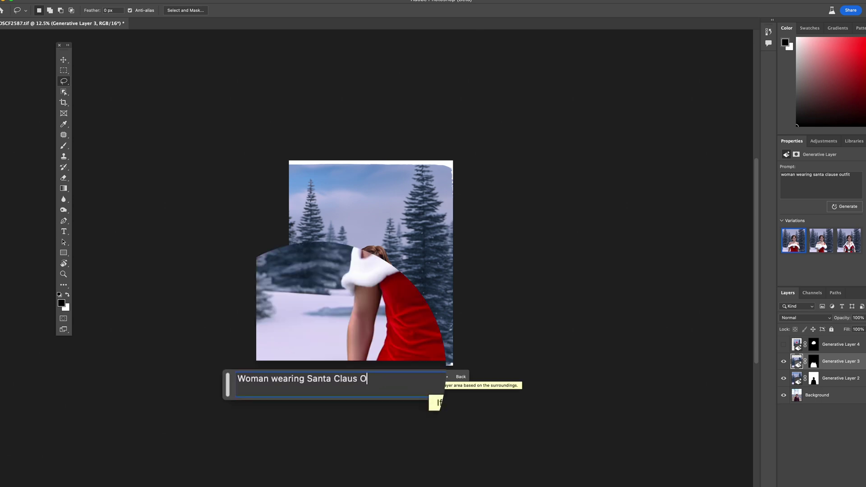
pyautogui.write('Hat')
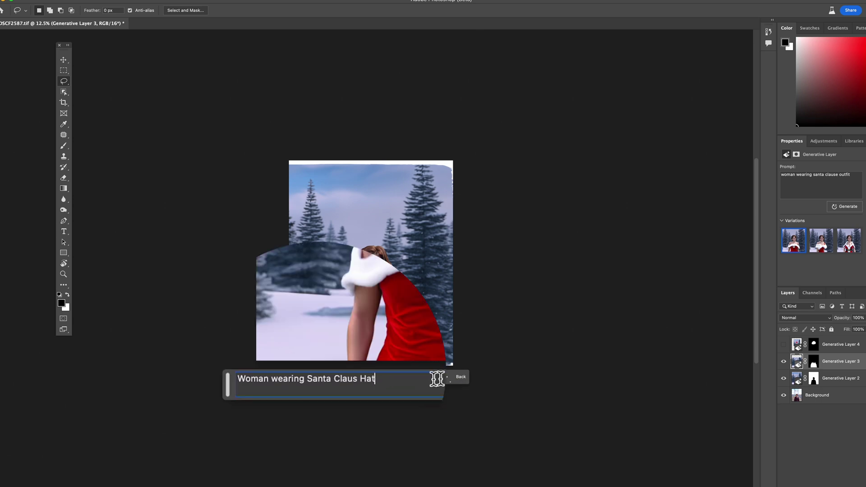
pyautogui.click(826, 360)
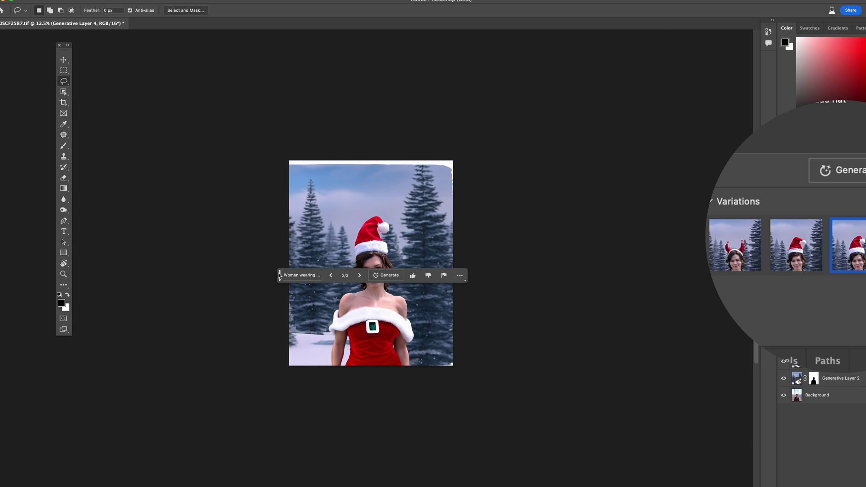
pyautogui.moveTo(279, 275); pyautogui.dragTo(501, 202)
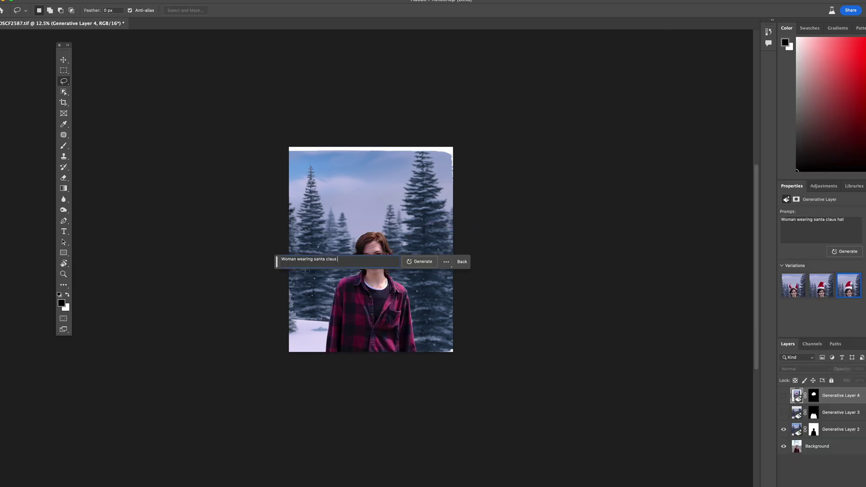
# Generate with the prompt 'Woman wearing Bikini'; the result is removed for violating guidelines.
pyautogui.press('BackSpace')
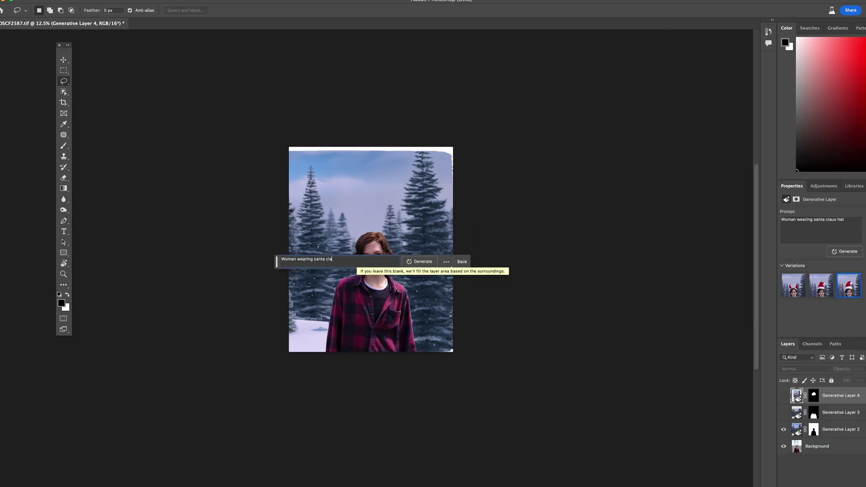
pyautogui.press('BackSpace')
pyautogui.press('BackSpace')
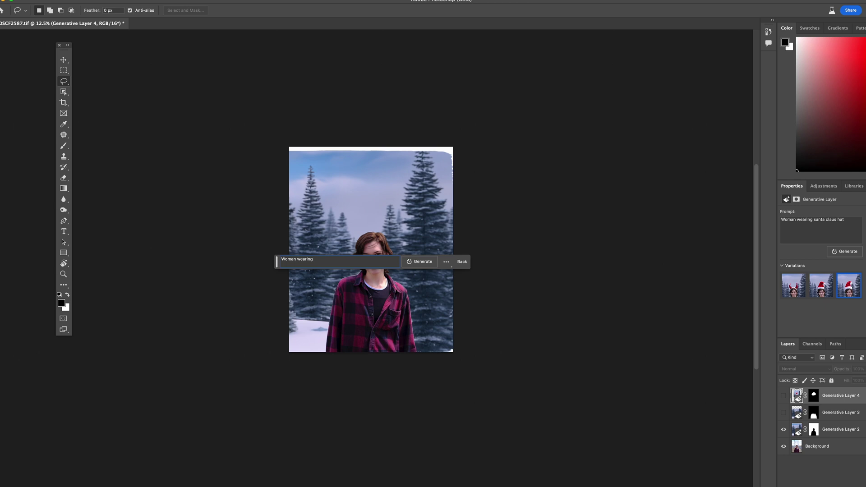
pyautogui.write('Bikini')
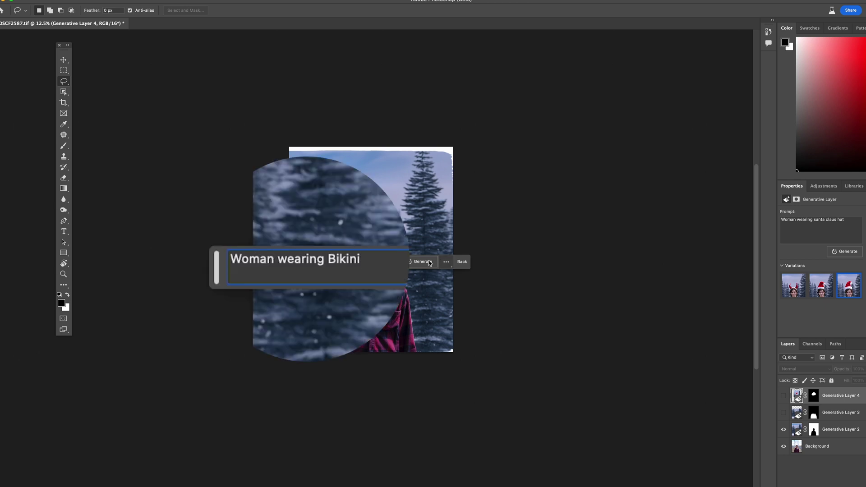
pyautogui.press('Return')
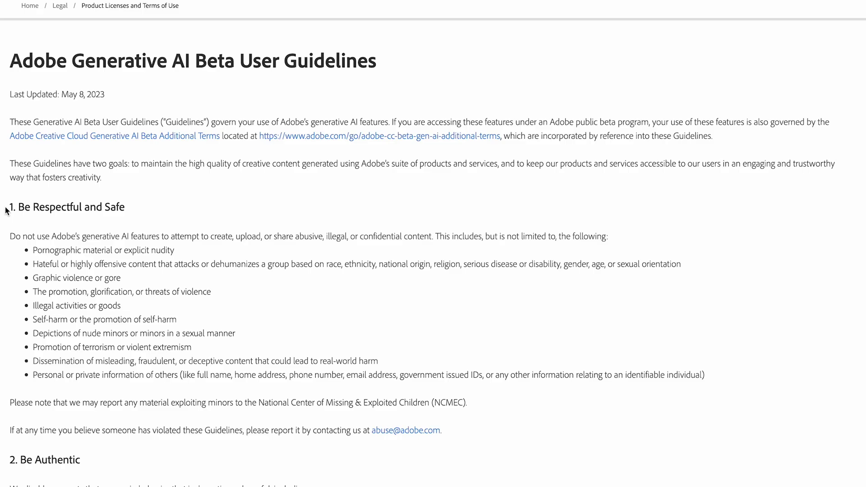
# Highlight the '1. Be Respectful and Safe' heading on the Generative AI guidelines page.
pyautogui.moveTo(167, 221); pyautogui.dragTo(187, 221)
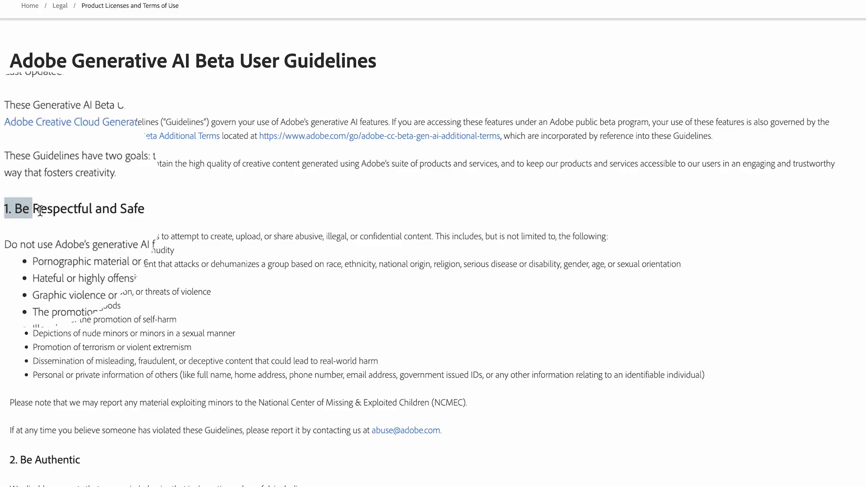
pyautogui.moveTo(40, 210); pyautogui.dragTo(156, 214)
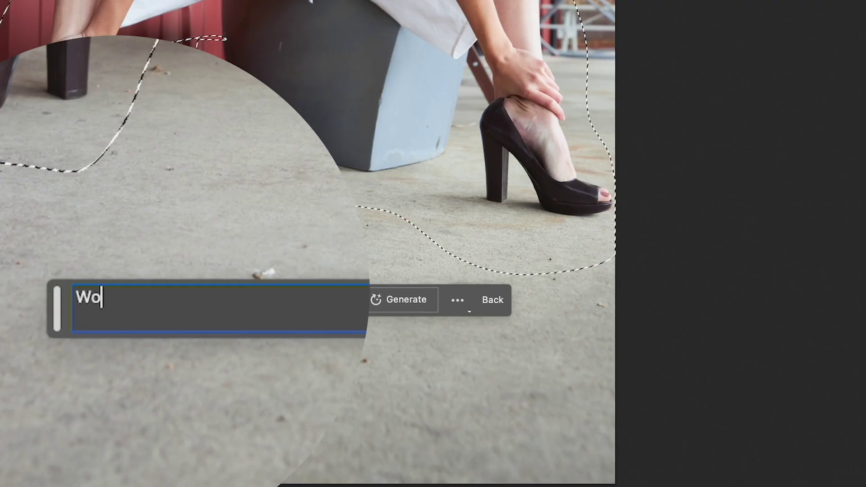
# Try the blocked prompts 'man Naked' and 'man Robbing a Bank', then begin 'Woman Smoking a Joint'.
pyautogui.write('man Naked')
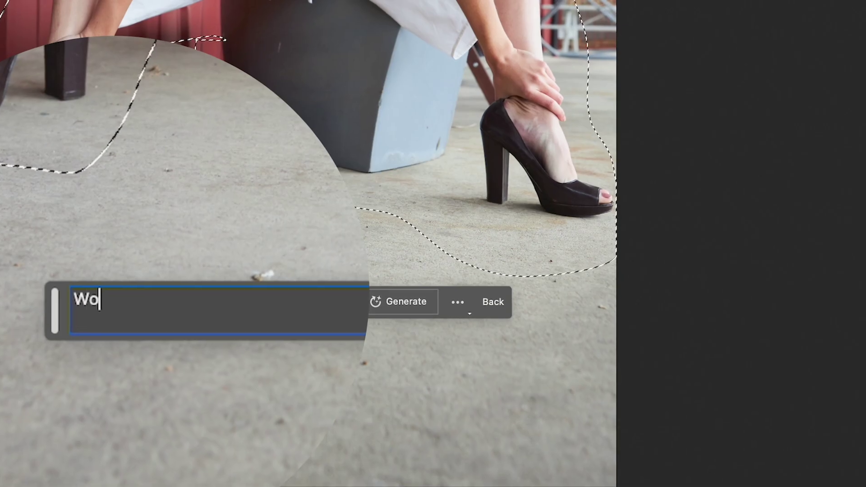
pyautogui.write('man Robbing a Bank')
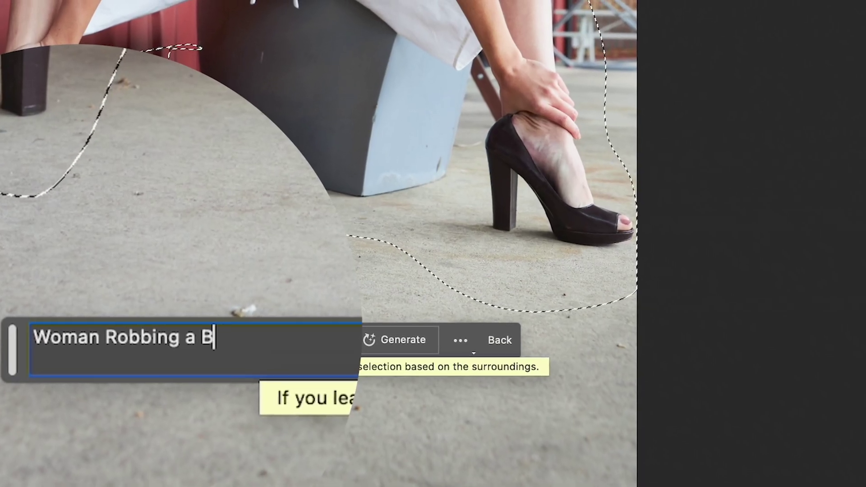
pyautogui.click(400, 327)
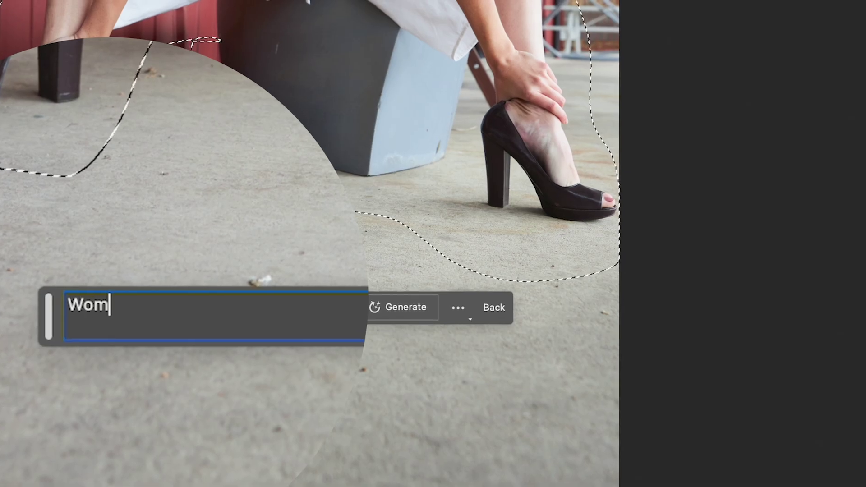
pyautogui.write('an Smoking a ')
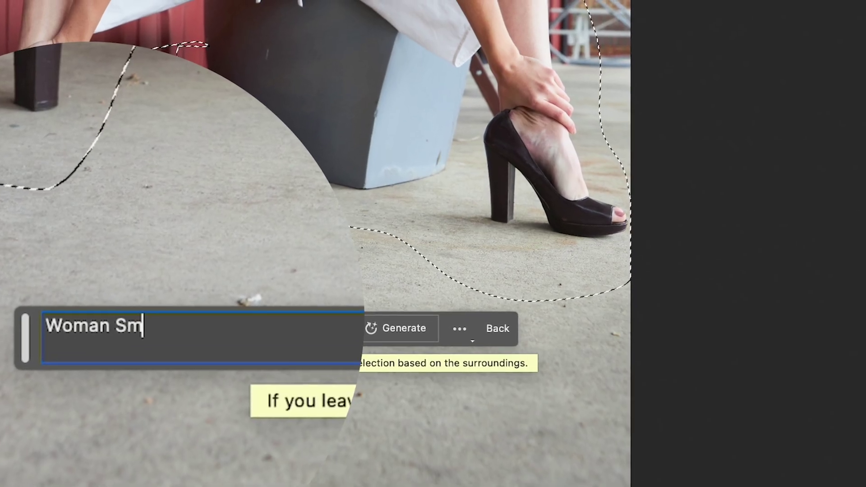
pyautogui.write('Joint')
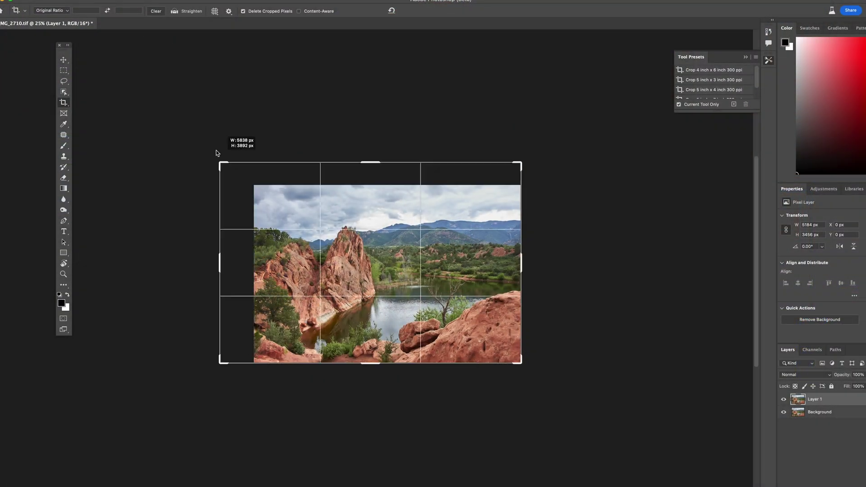
# Extend the crop beyond the red-rock landscape to enlarge the canvas.
pyautogui.moveTo(216, 151); pyautogui.dragTo(174, 131)
pyautogui.moveTo(522, 364); pyautogui.dragTo(573, 386)
pyautogui.press('Return')
# Lasso the blank border, generate scenery with an empty prompt, and choose the third variation.
pyautogui.press('l')
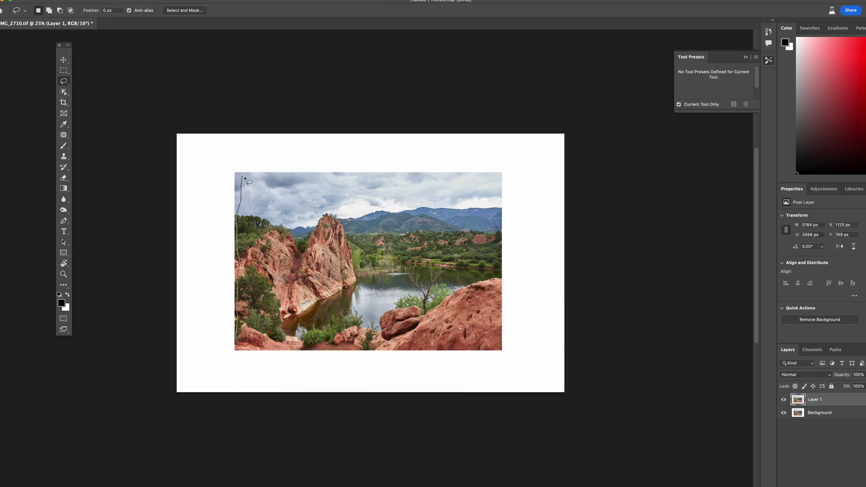
pyautogui.click(306, 403)
pyautogui.click(447, 403)
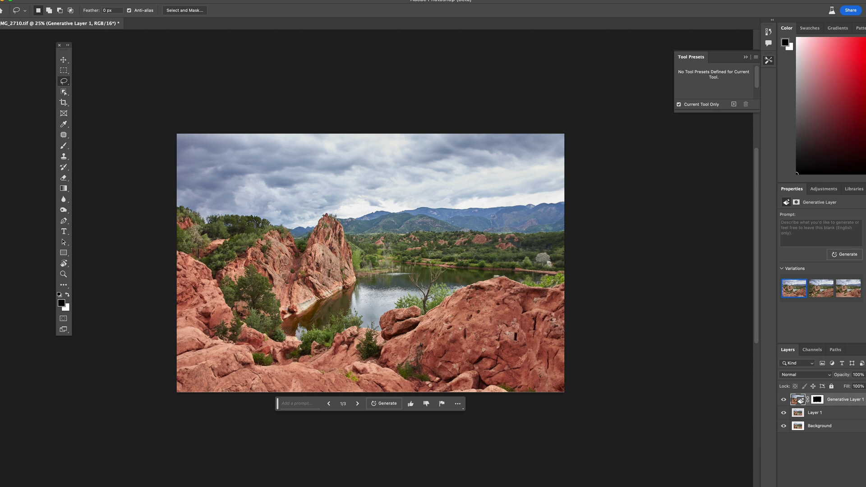
pyautogui.click(821, 288)
pyautogui.click(848, 288)
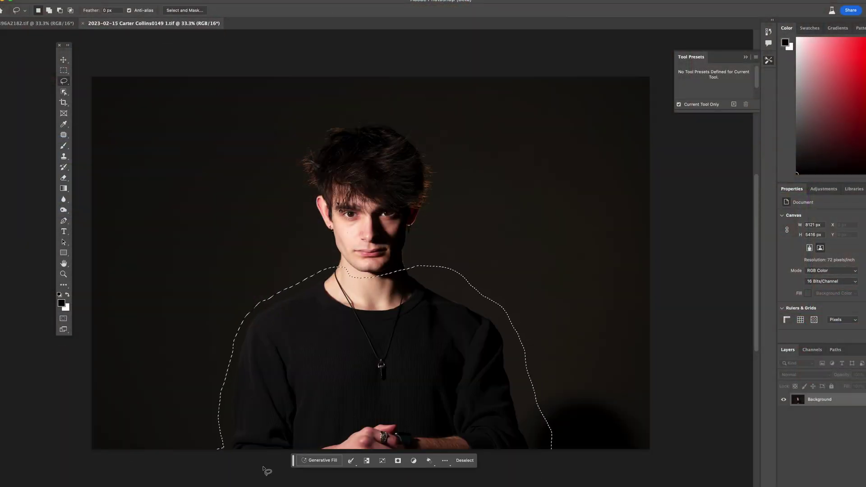
# Generate a suit from 'Man Wearing Suit', keep the third variation, and merge it into the background.
pyautogui.write('Man Wearing Suit')
pyautogui.press('Return')
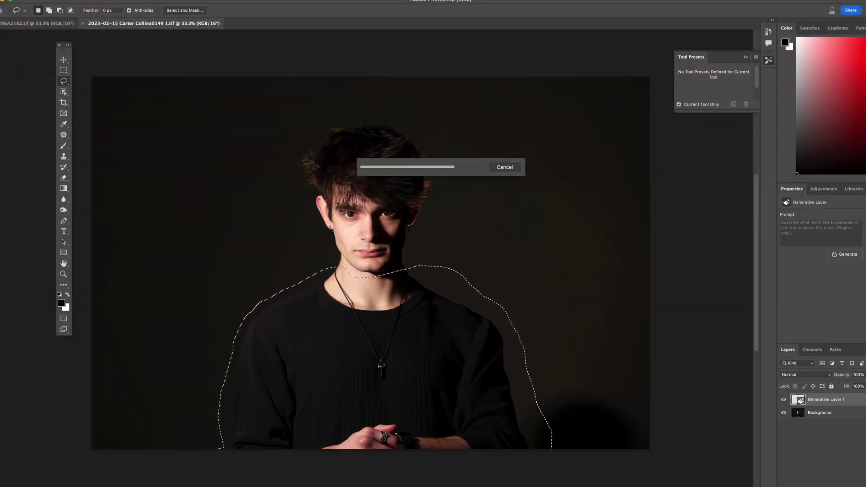
pyautogui.click(820, 290)
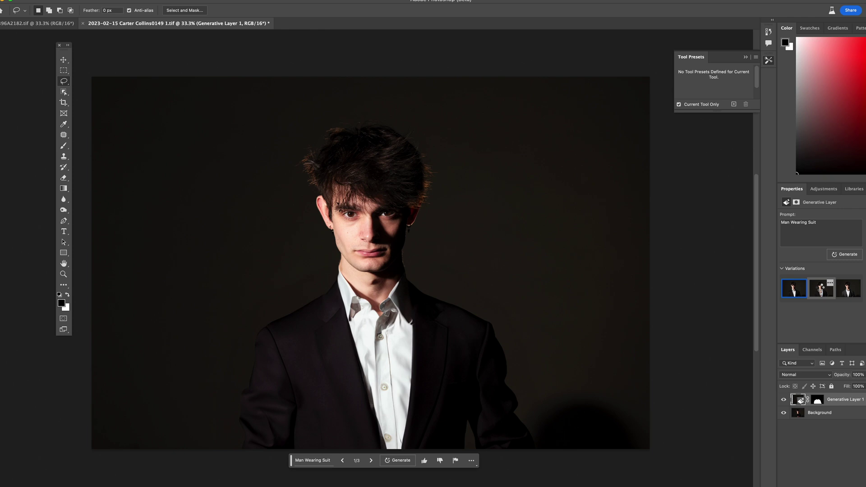
pyautogui.click(840, 292)
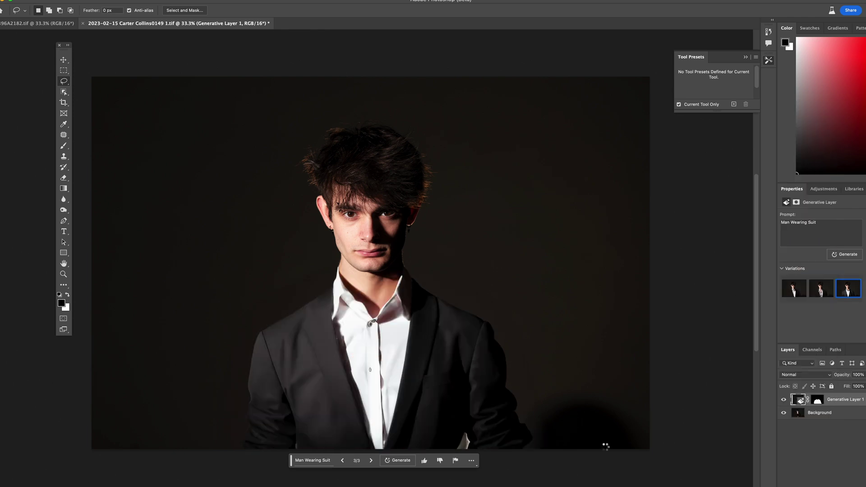
pyautogui.hotkey('ctrl', 'e')
pyautogui.press('j')
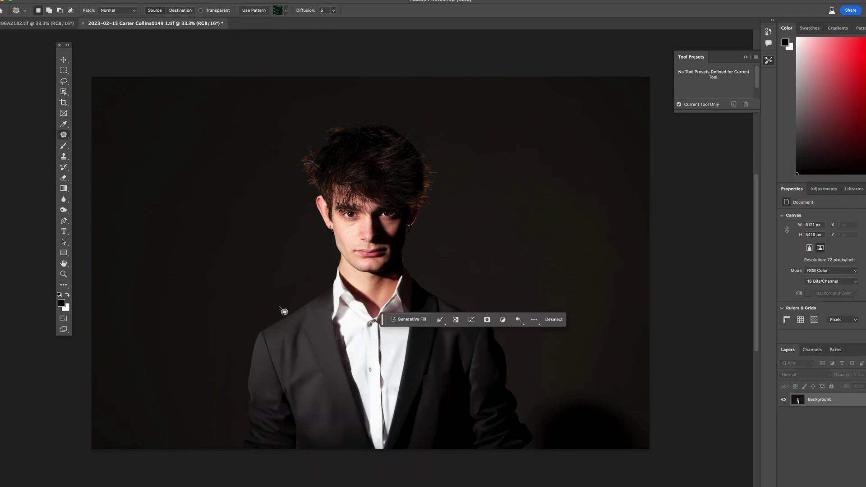
# Find Liquify by searching 'liq' and open it on the suited portrait.
pyautogui.press('super+f')
pyautogui.write('liq')
pyautogui.press('Down')
pyautogui.press('Return')
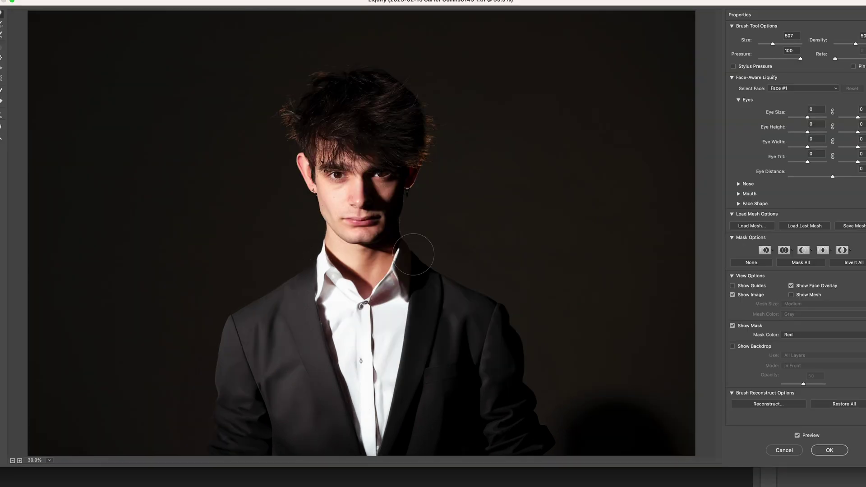